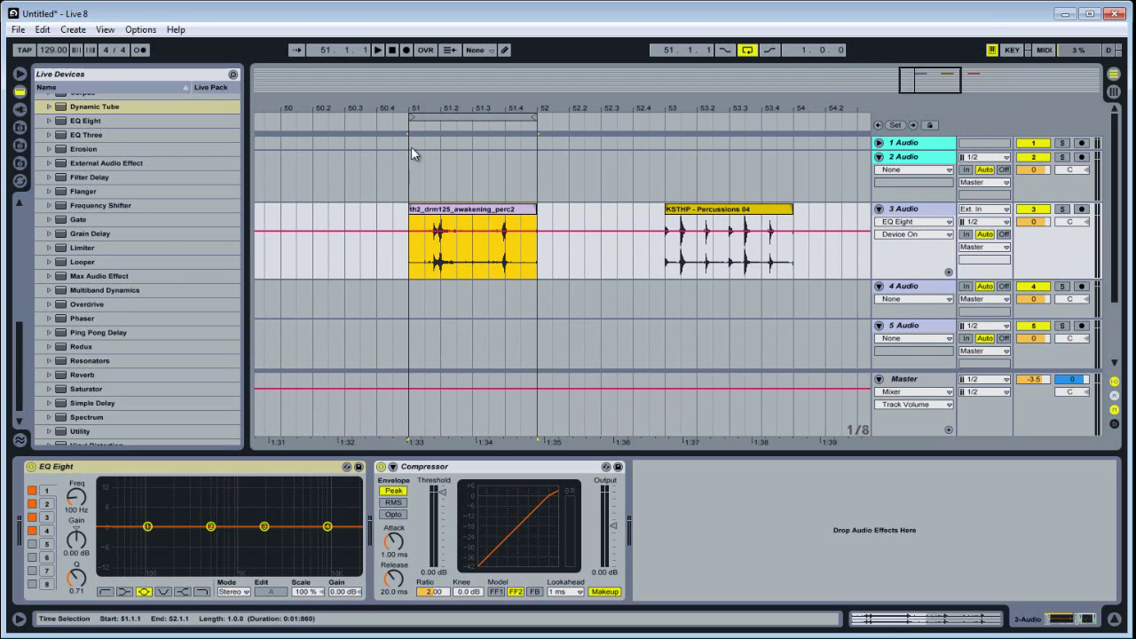
# Insert a Gate at the start of the 3 Audio track's device chain, before the EQ Eight
pyautogui.scroll(2, 174, 315)
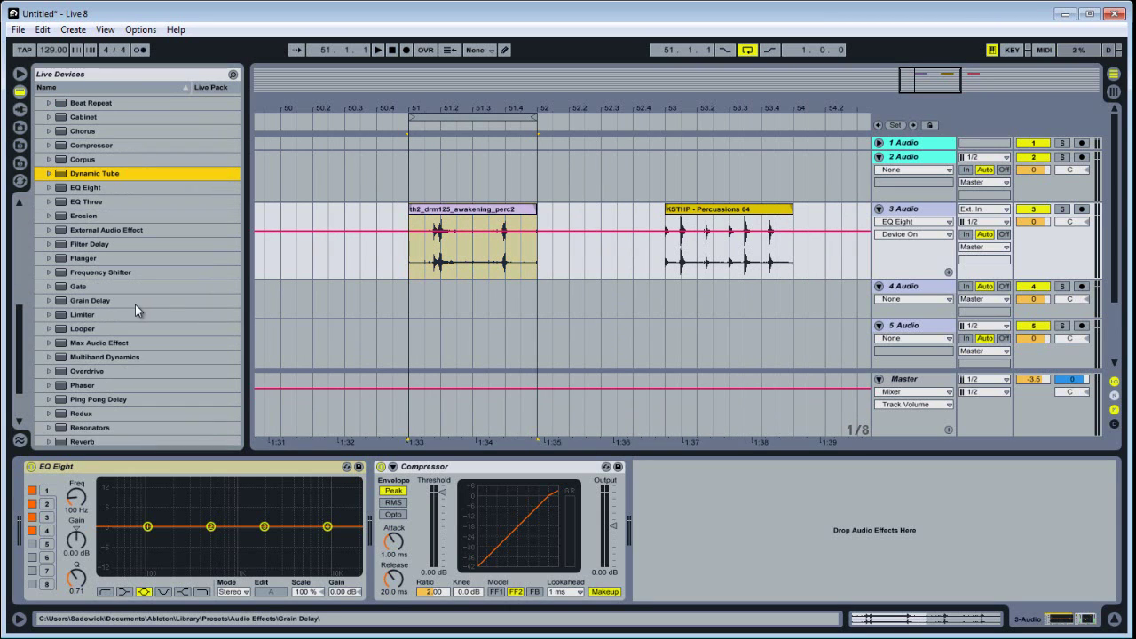
pyautogui.click(78, 288)
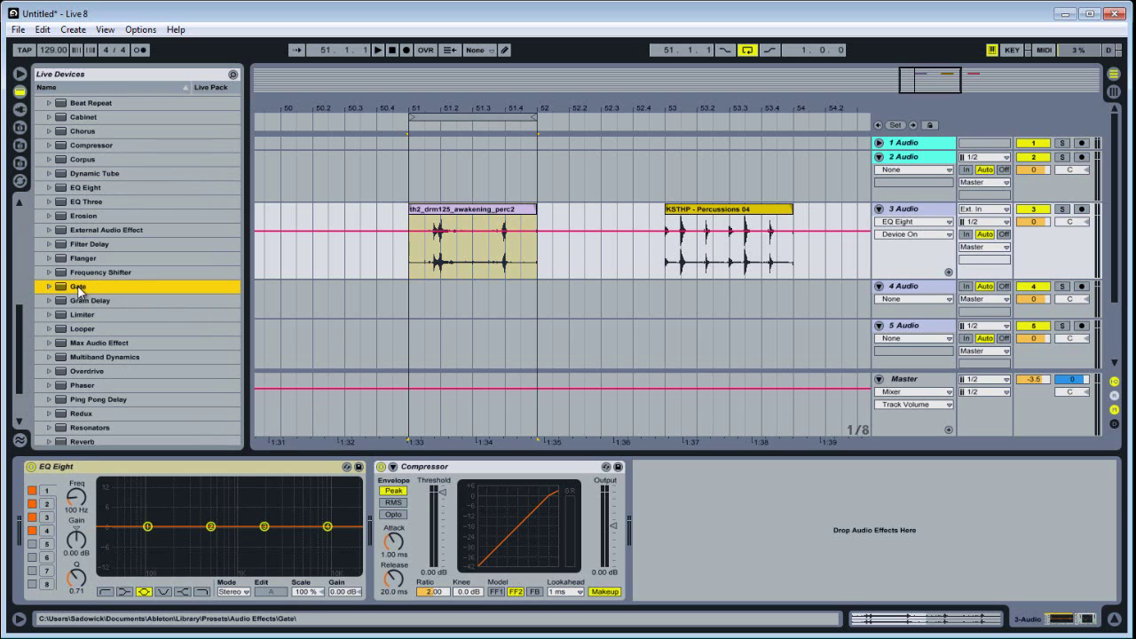
pyautogui.moveTo(78, 288); pyautogui.dragTo(51, 515)
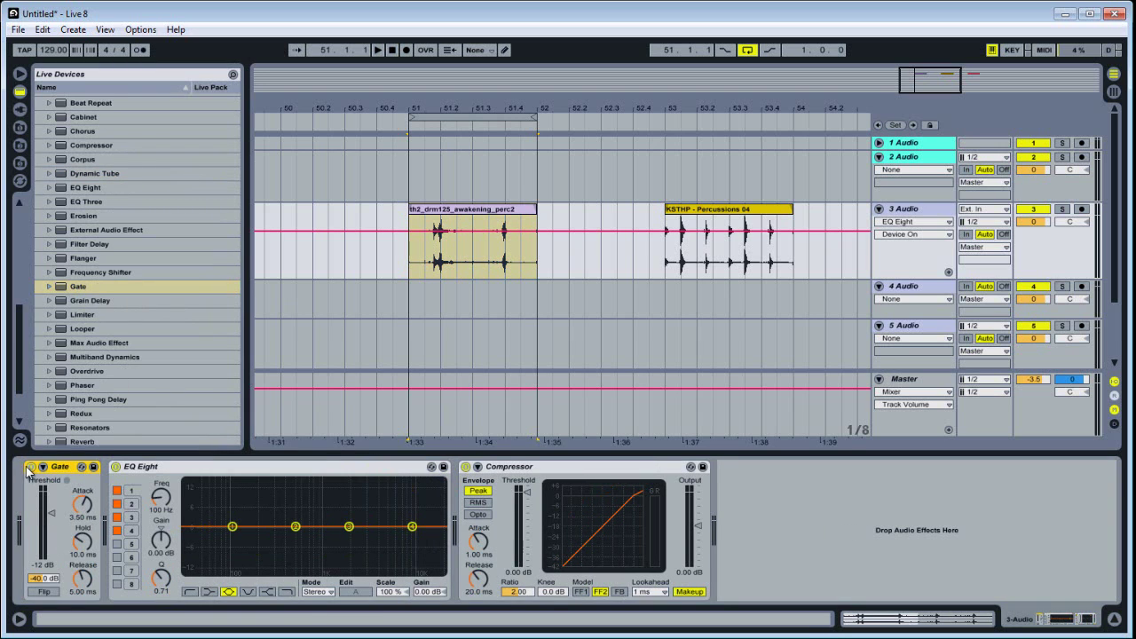
# Play the th2_drm125_awakening_perc2 clip with the Gate bypassed, and stop it after a short listen
pyautogui.click(483, 209)
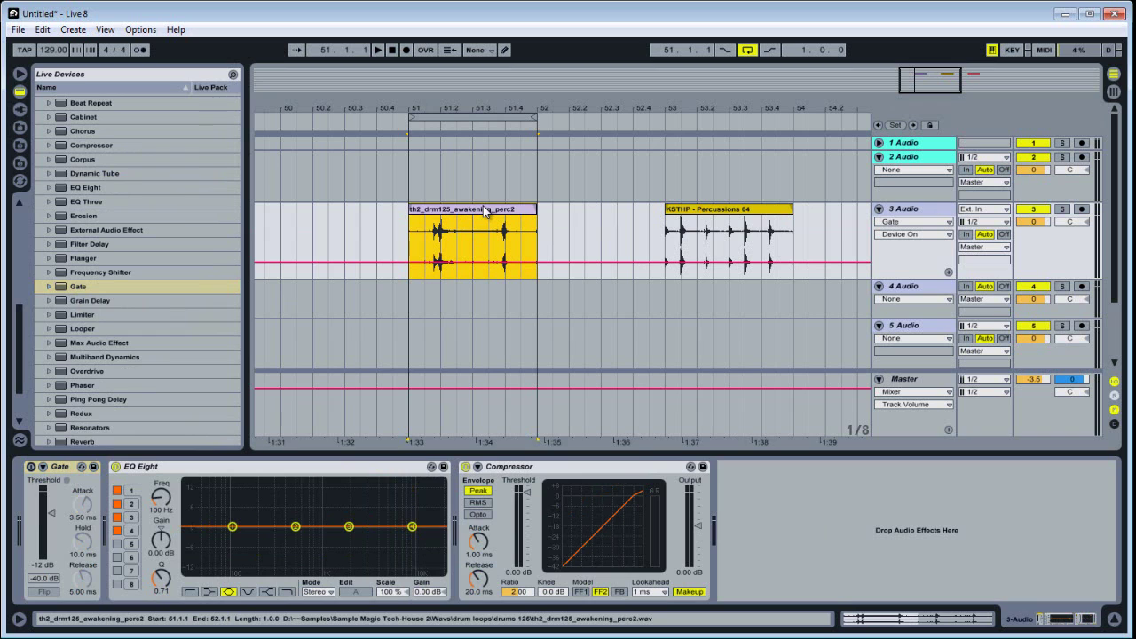
pyautogui.press('space')
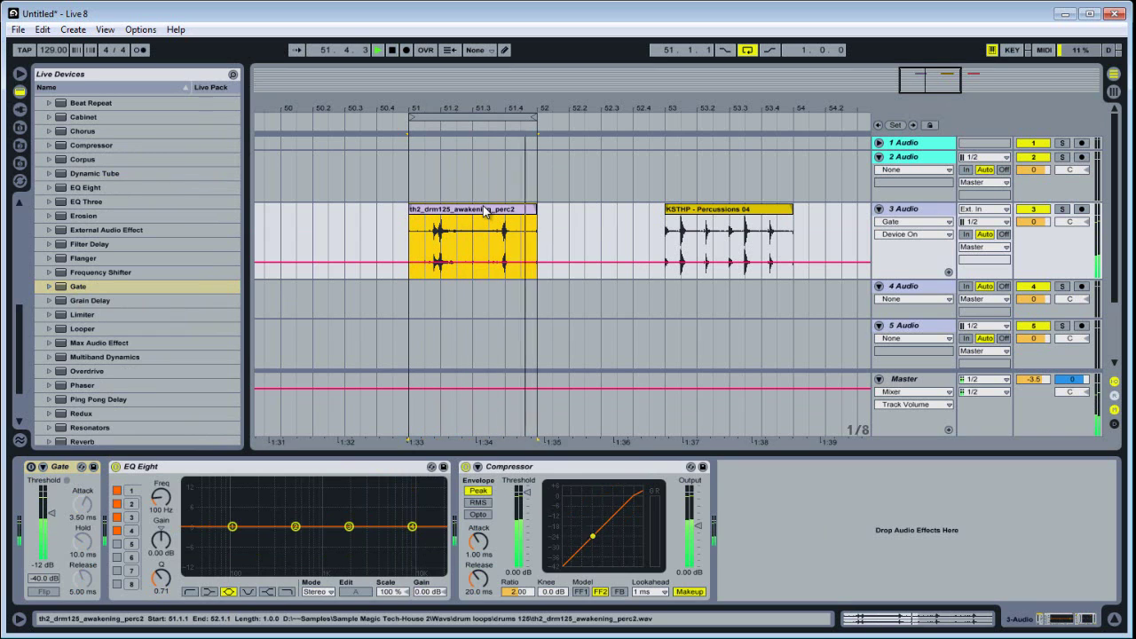
pyautogui.press('space')
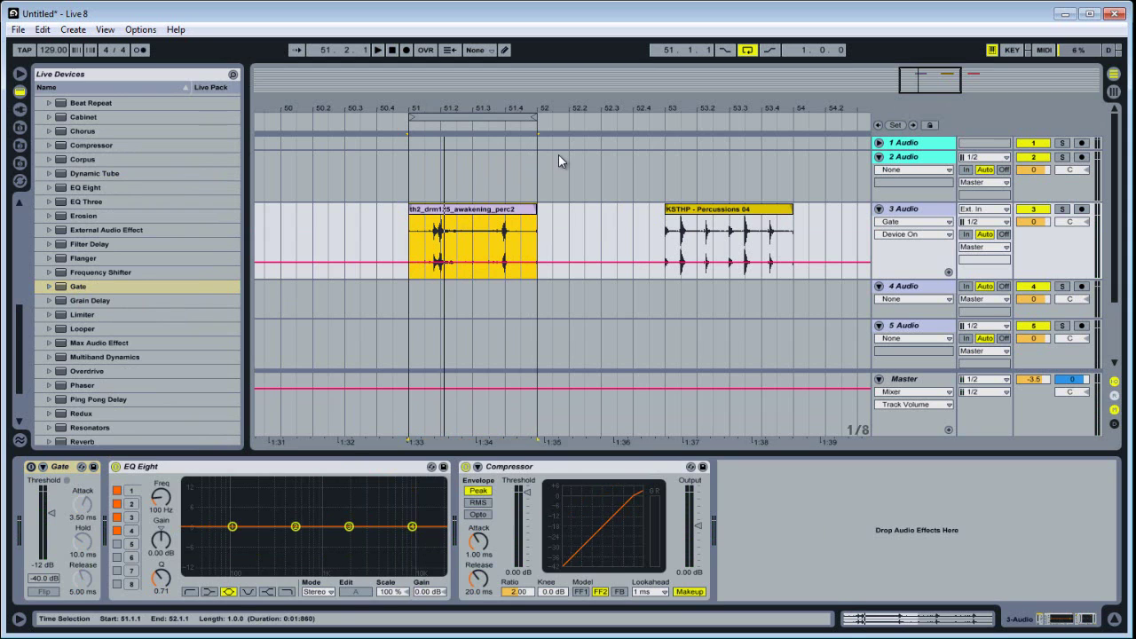
# Examine the percussion clip's waveform at close range around the quiet opening before the first hit
pyautogui.hotkey('alt', '+')
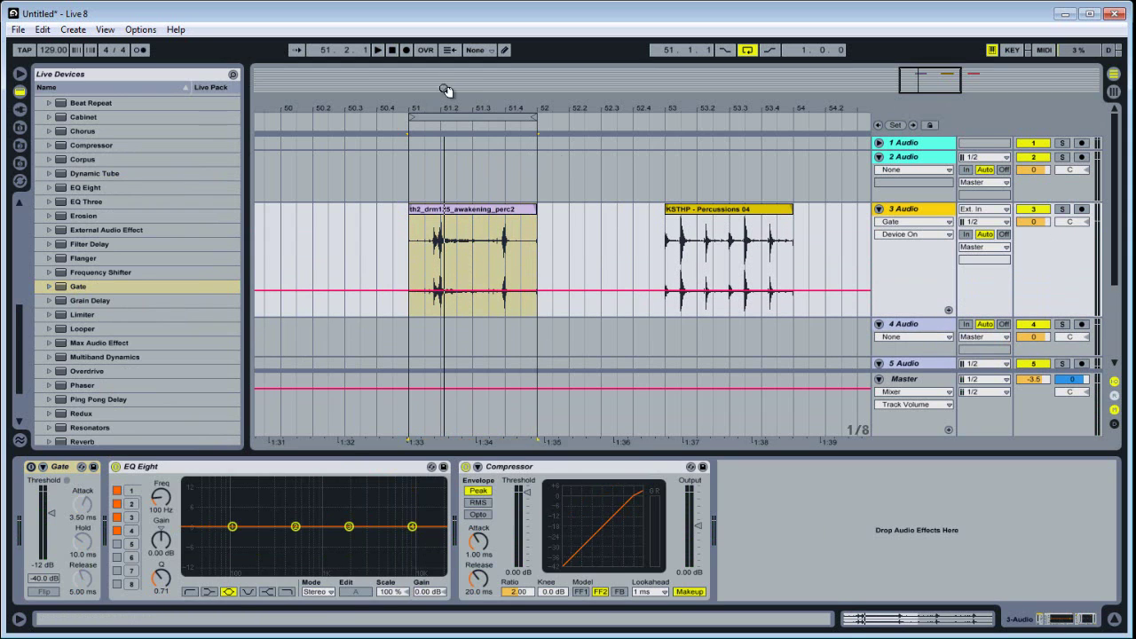
pyautogui.press('z')
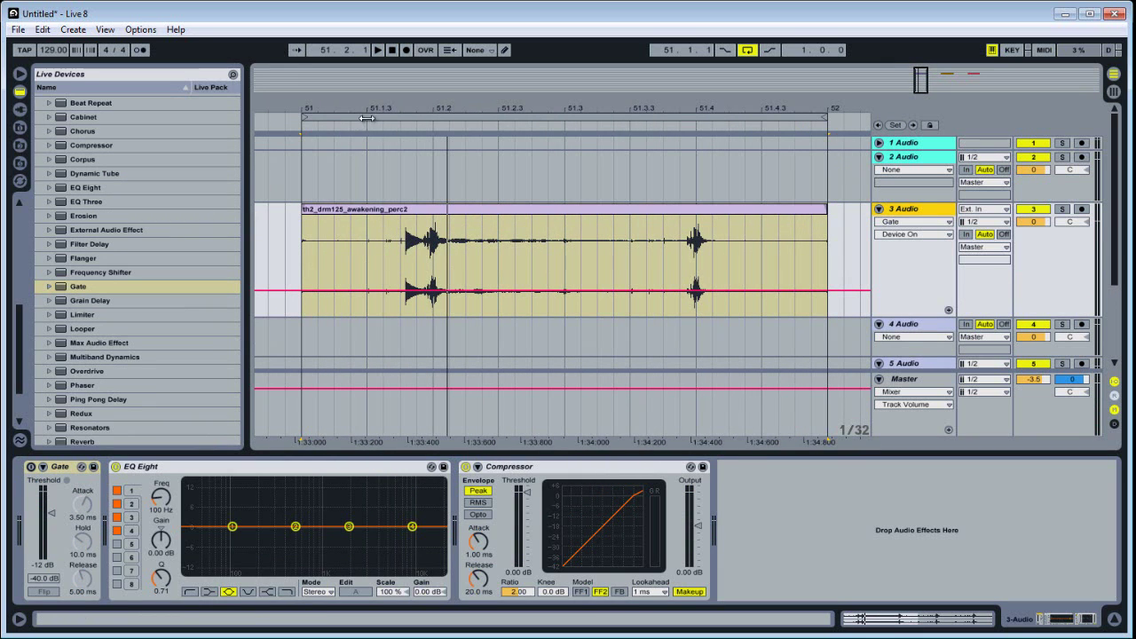
pyautogui.moveTo(364, 112); pyautogui.dragTo(364, 302)
pyautogui.moveTo(1030, 317); pyautogui.dragTo(1029, 279)
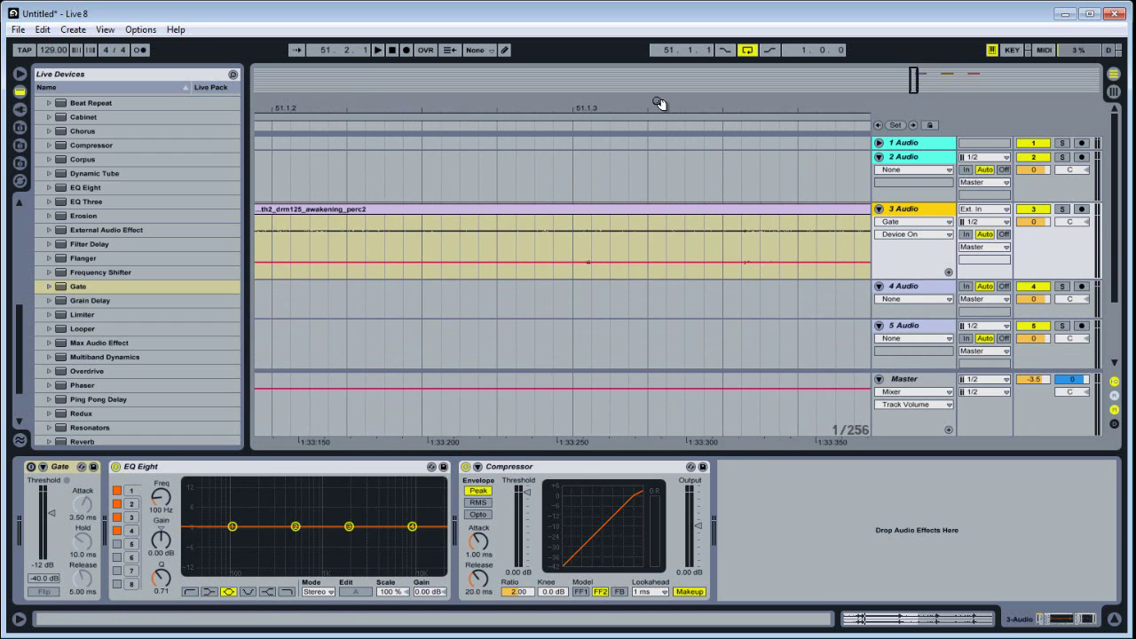
pyautogui.press('-')
pyautogui.press('-')
pyautogui.press('-')
pyautogui.press('-')
pyautogui.click(520, 221)
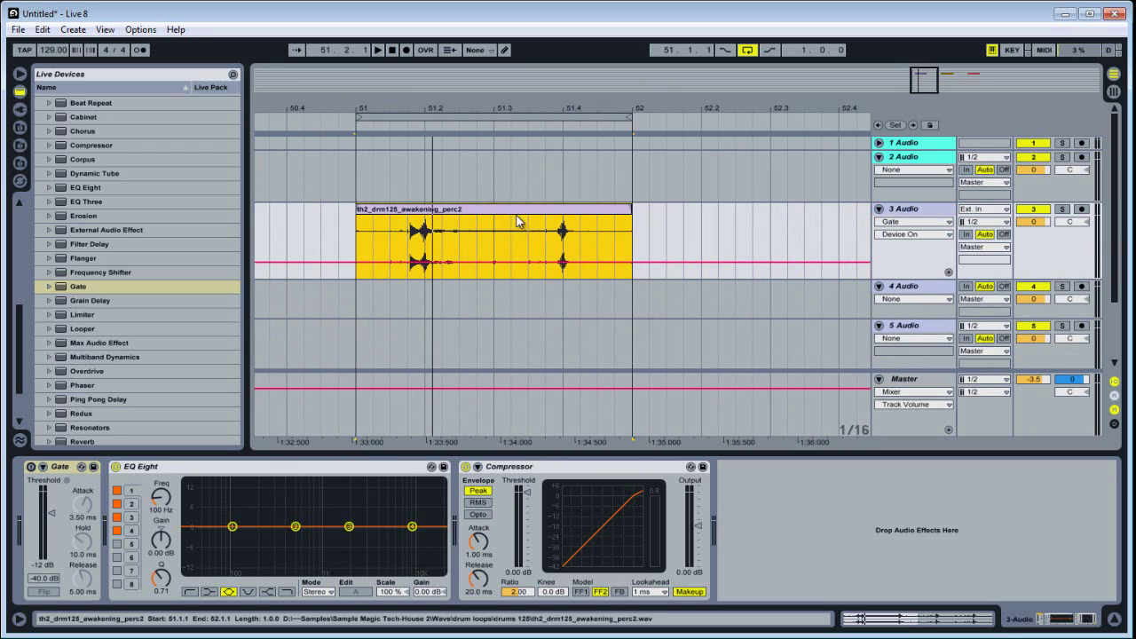
pyautogui.click(527, 495)
pyautogui.rightClick(527, 497)
pyautogui.click(552, 564)
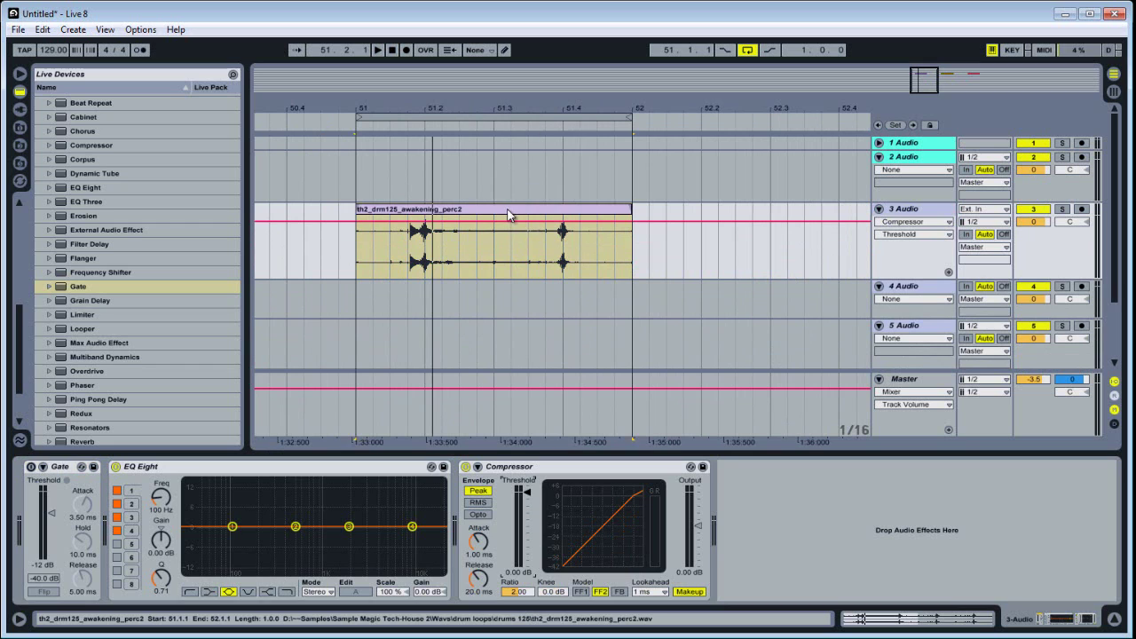
pyautogui.click(459, 213)
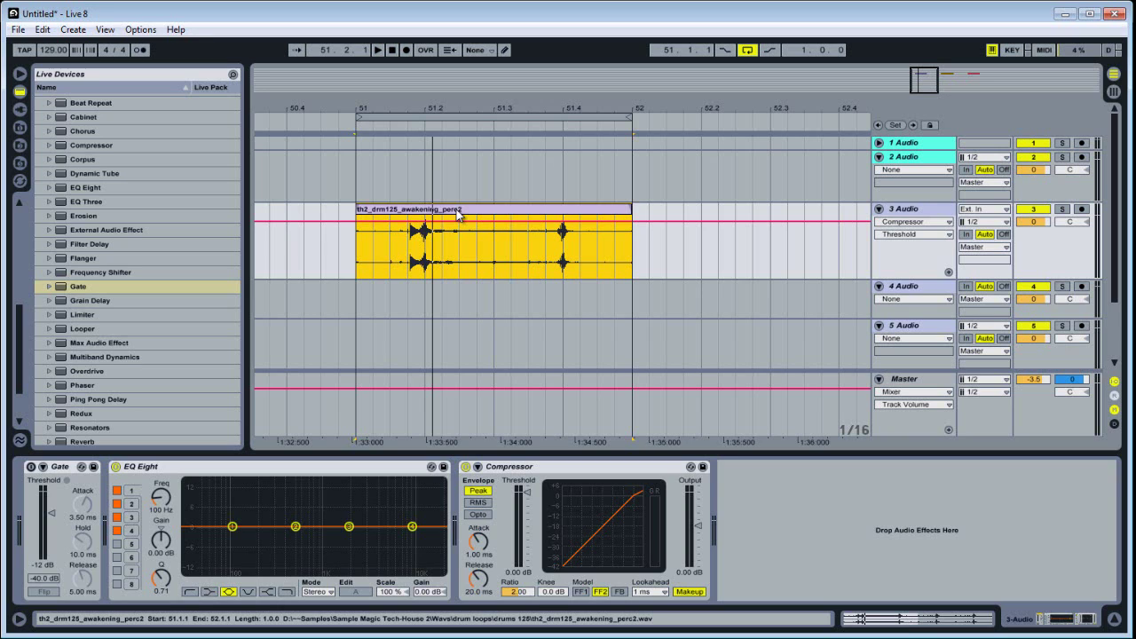
pyautogui.click(373, 470)
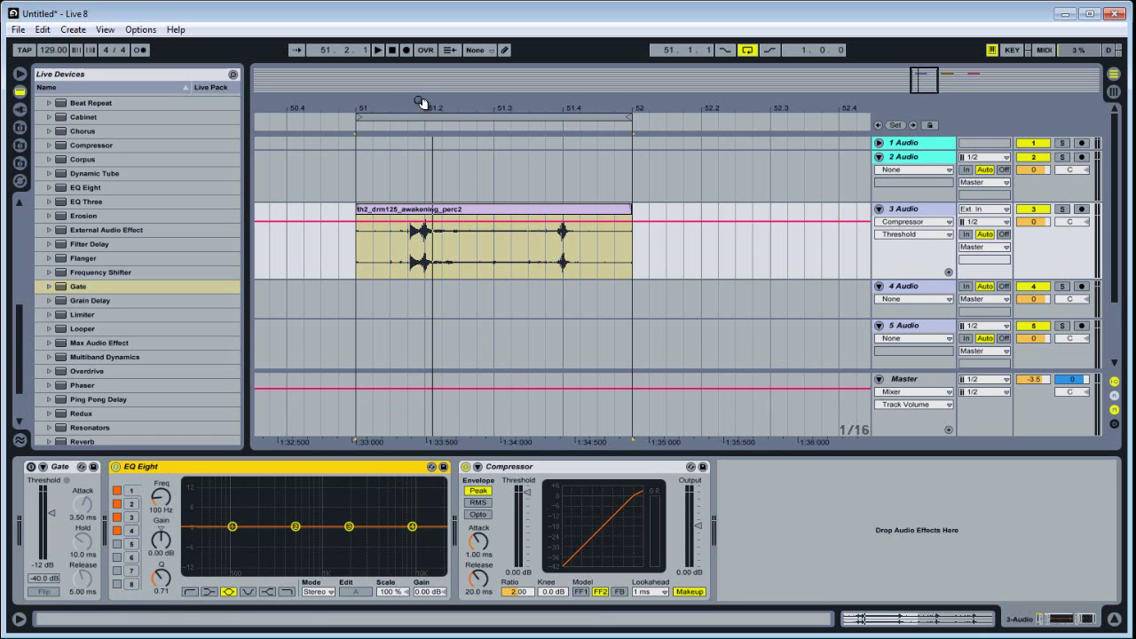
# Examine the low-level sound between the clip's main hits, from about 51.2 to 51.4, with the 3 Audio track enlarged
pyautogui.moveTo(432, 105); pyautogui.dragTo(461, 229)
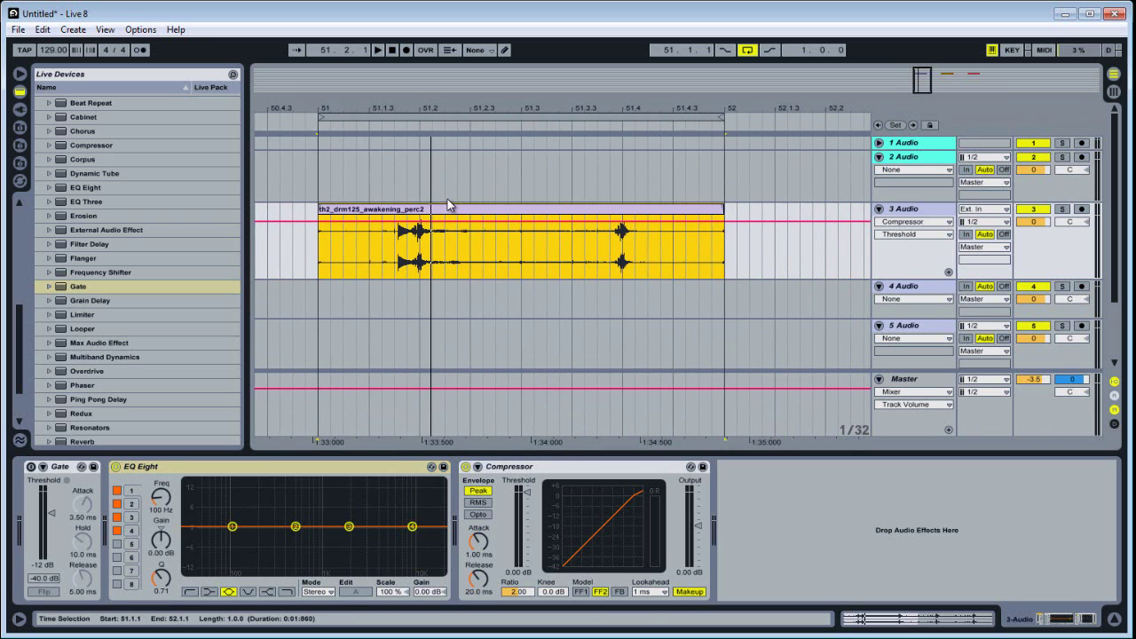
pyautogui.moveTo(494, 106); pyautogui.dragTo(503, 223)
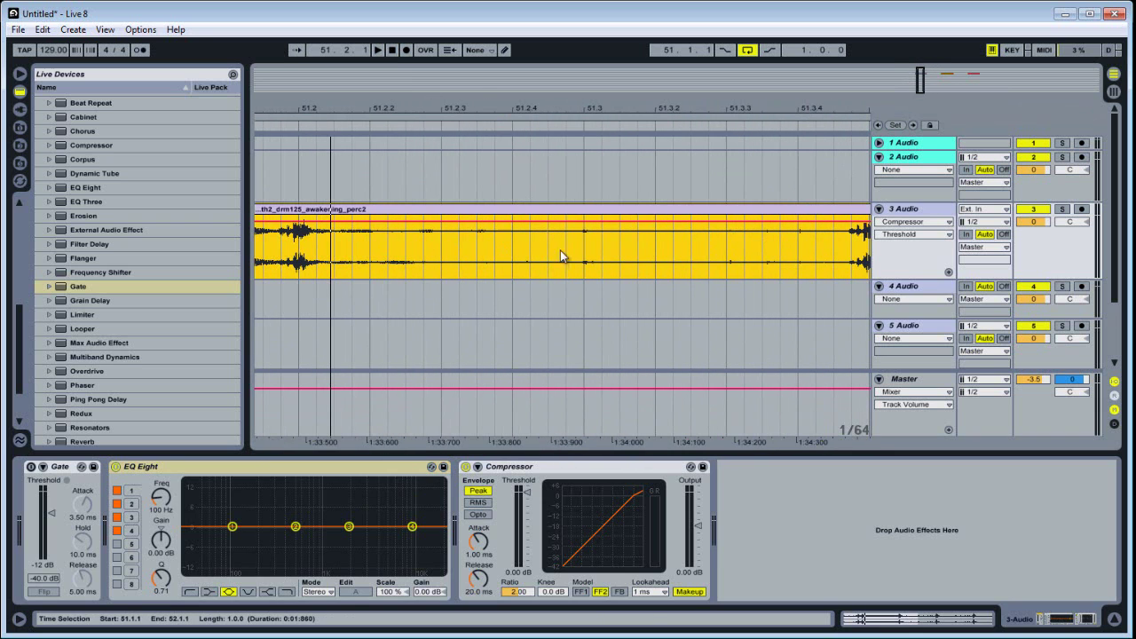
pyautogui.moveTo(684, 280); pyautogui.dragTo(602, 369)
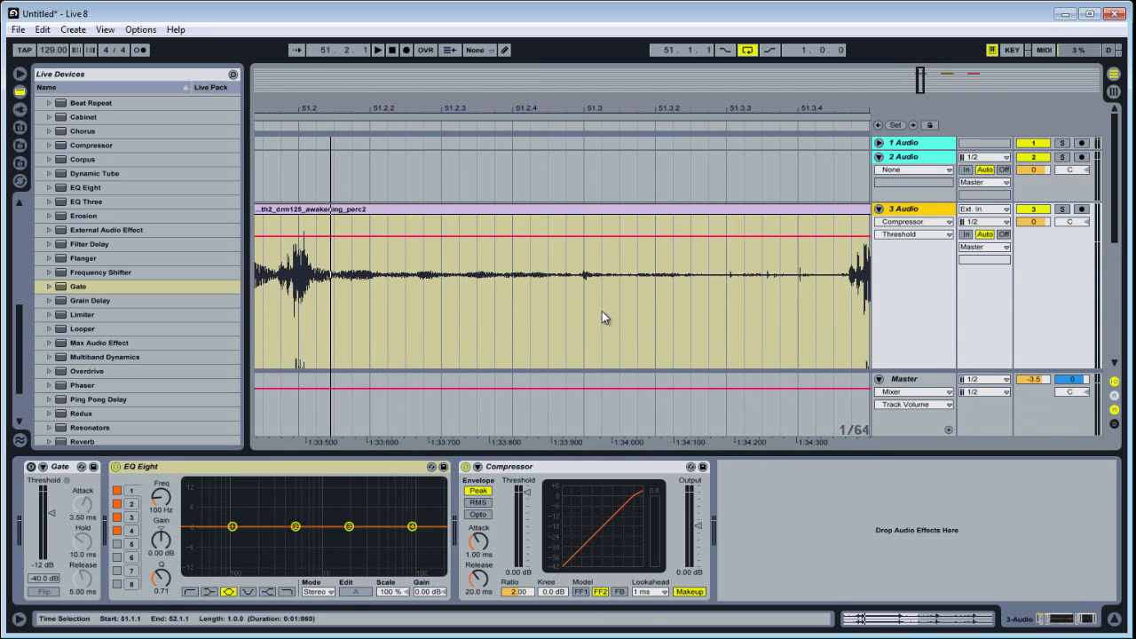
pyautogui.moveTo(539, 297); pyautogui.dragTo(680, 305)
pyautogui.moveTo(652, 107); pyautogui.dragTo(627, 287)
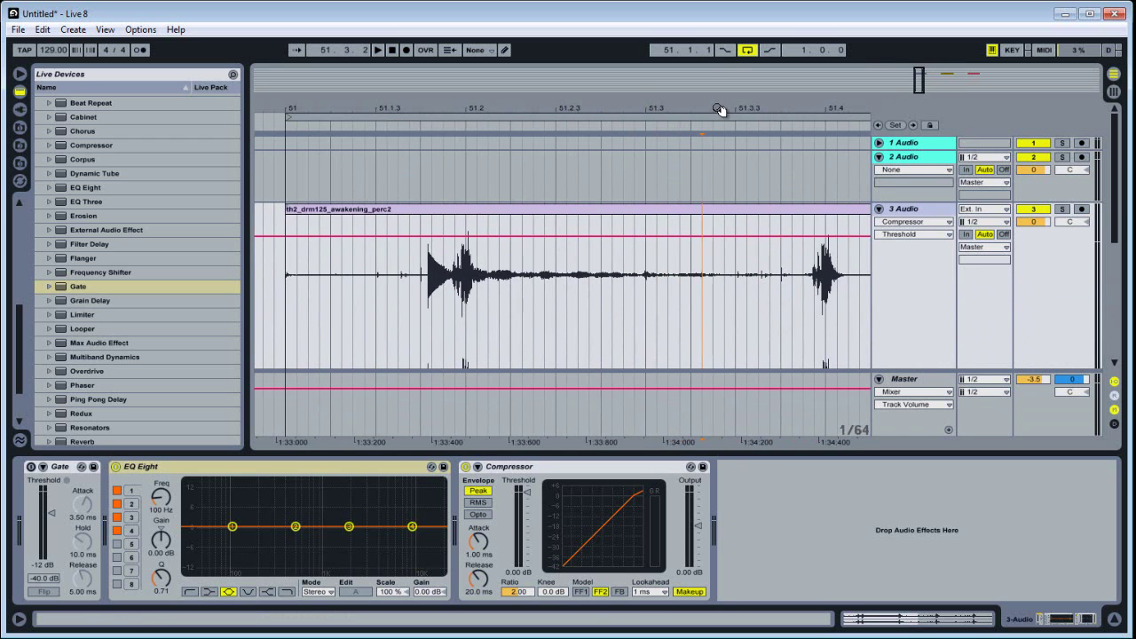
pyautogui.moveTo(718, 107); pyautogui.dragTo(689, 324)
pyautogui.moveTo(695, 106); pyautogui.dragTo(692, 103)
pyautogui.moveTo(962, 276); pyautogui.dragTo(963, 302)
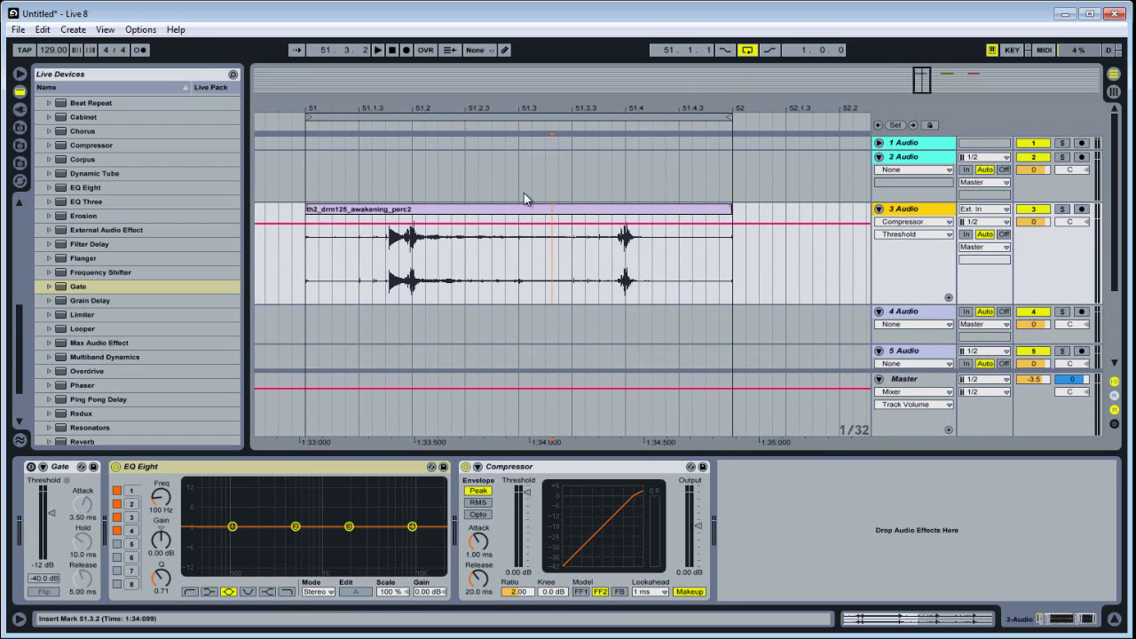
# Switch the Gate on and lower its threshold to -23 dB while the percussion clip plays
pyautogui.click(497, 206)
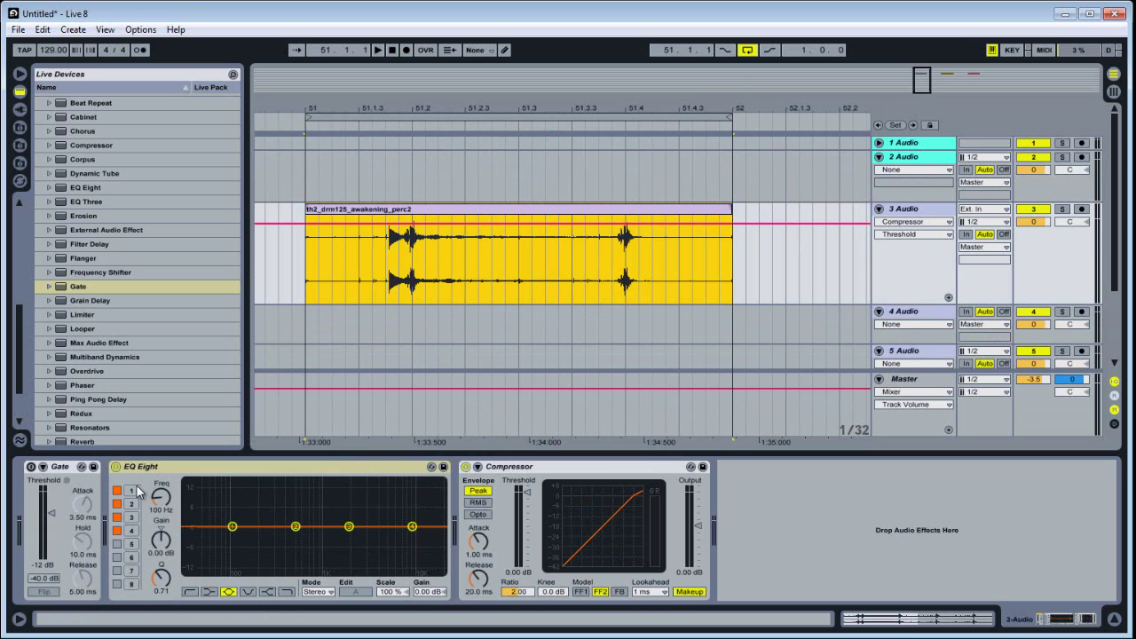
pyautogui.click(31, 468)
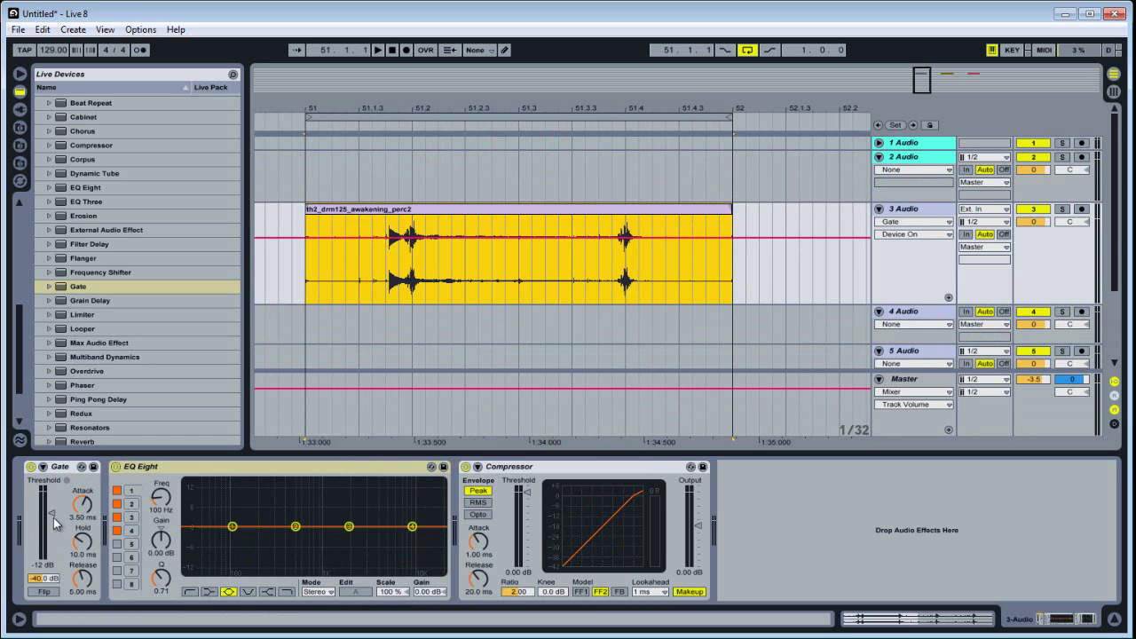
pyautogui.press('space')
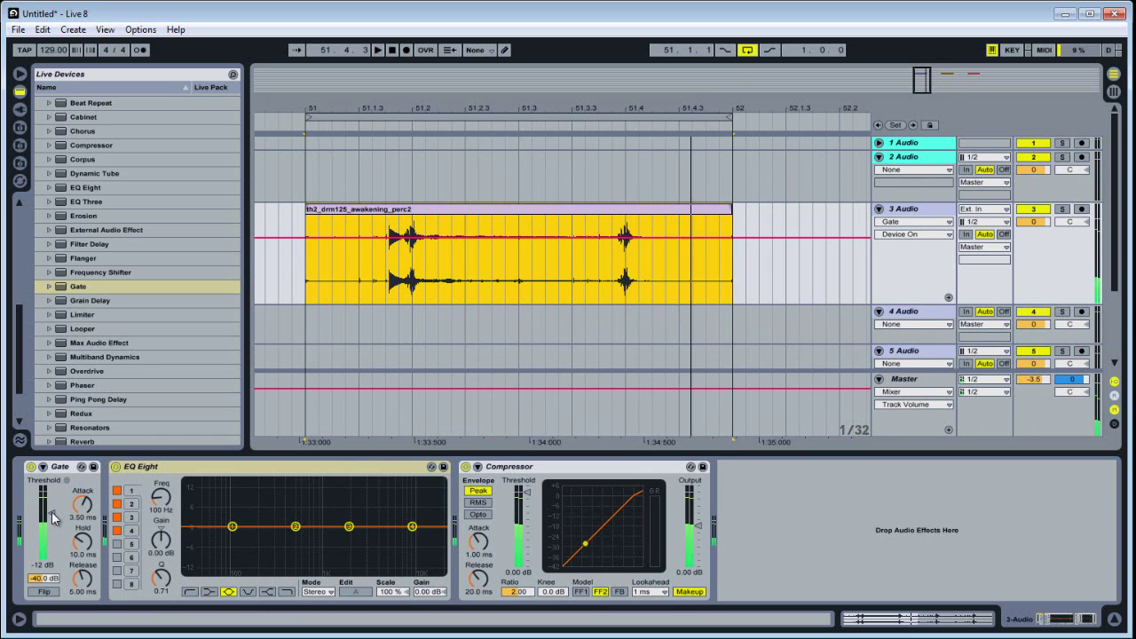
pyautogui.moveTo(51, 518); pyautogui.dragTo(49, 520)
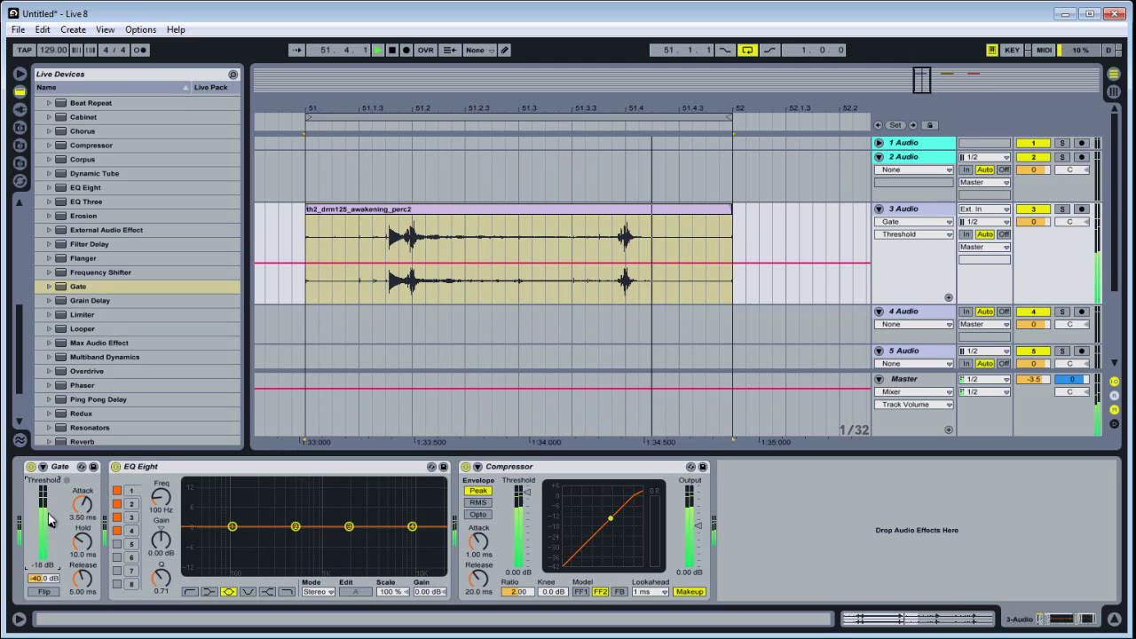
pyautogui.moveTo(49, 519); pyautogui.dragTo(45, 533)
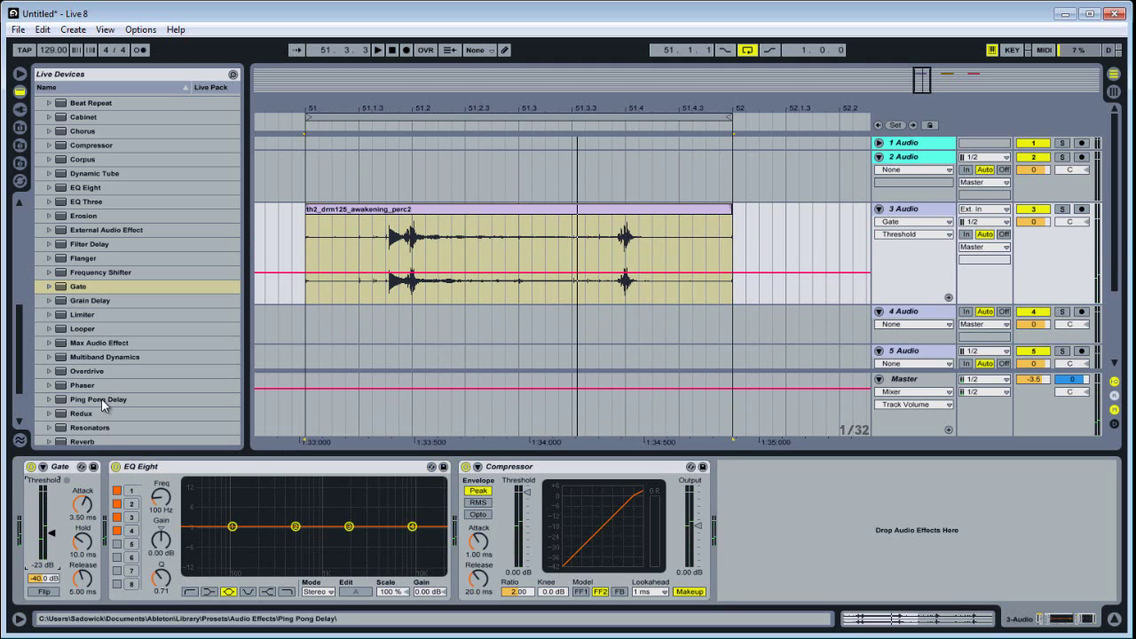
# Try a Ping Pong Delay after the Gate, with its filter at 679 Hz, delay time at 1 and Dry/Wet at 29%
pyautogui.moveTo(101, 399); pyautogui.dragTo(171, 593)
pyautogui.moveTo(149, 495); pyautogui.dragTo(145, 491)
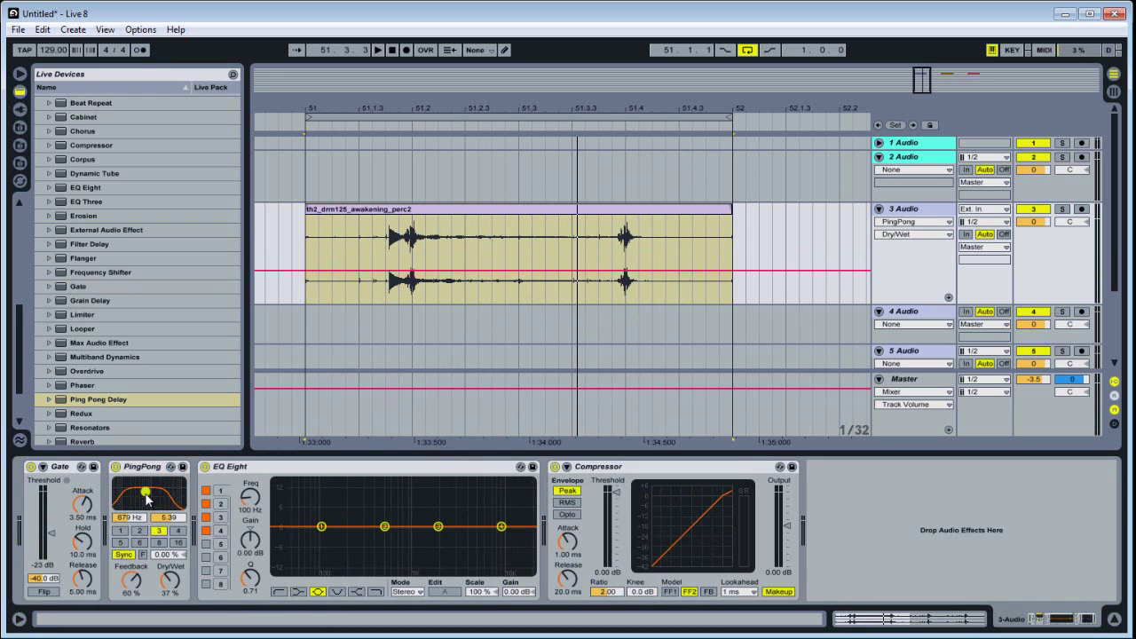
pyautogui.press('space')
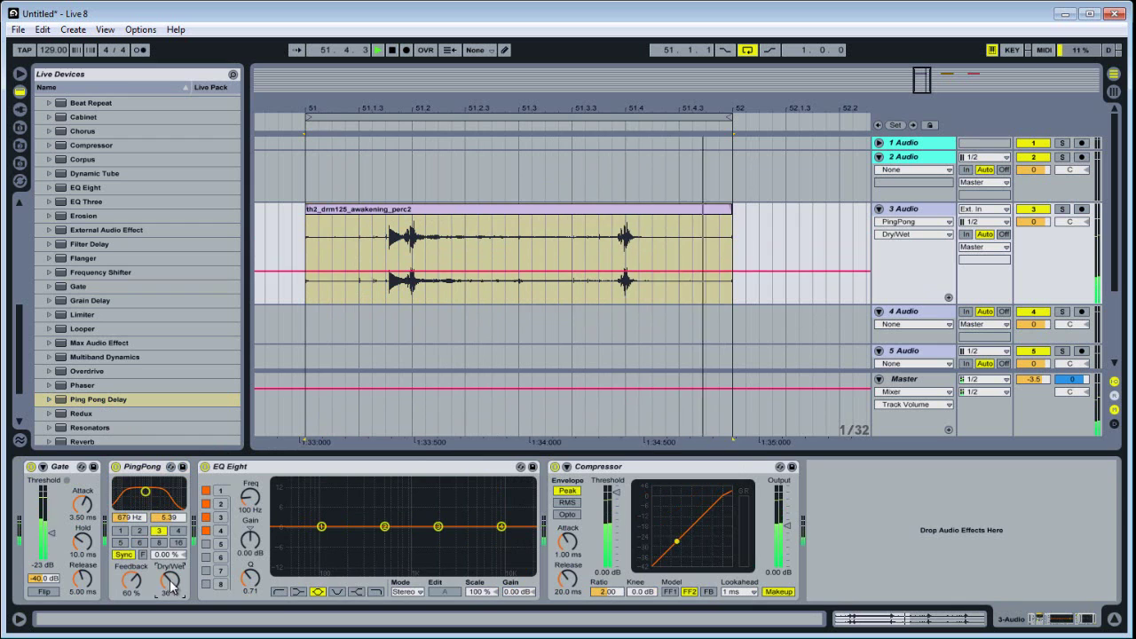
pyautogui.click(120, 530)
pyautogui.moveTo(165, 592); pyautogui.dragTo(165, 597)
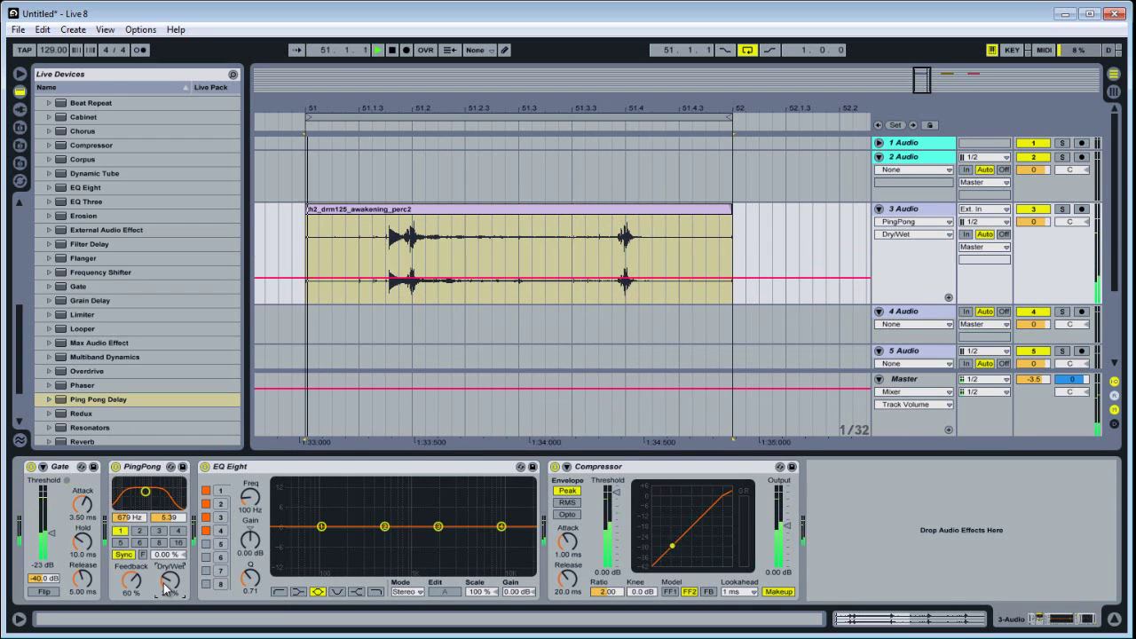
pyautogui.click(147, 470)
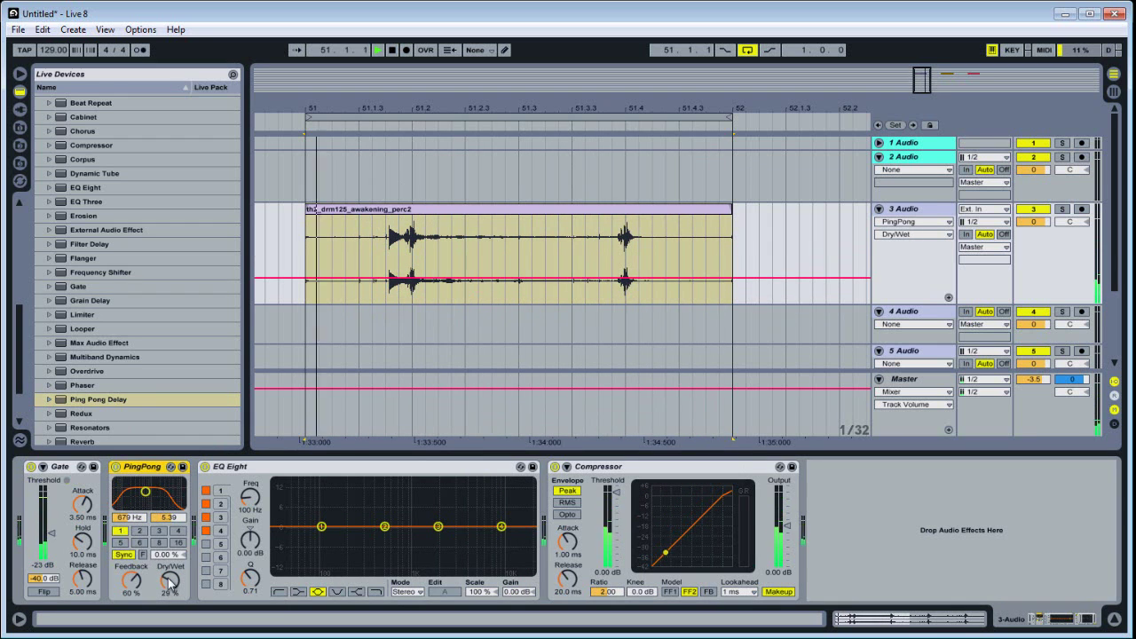
# Insert a Reverb before the EQ Eight with Dry/Wet at 19%, and delete the Ping Pong Delay
pyautogui.scroll(-3, 116, 376)
pyautogui.moveTo(81, 359); pyautogui.dragTo(348, 600)
pyautogui.press('space')
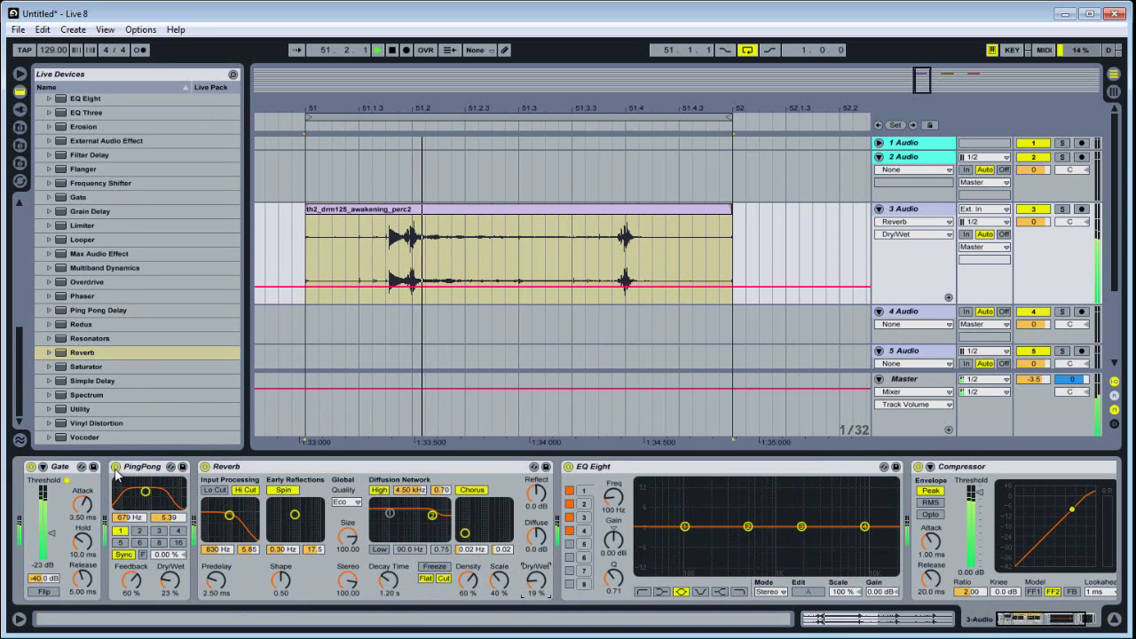
pyautogui.rightClick(146, 467)
pyautogui.click(155, 526)
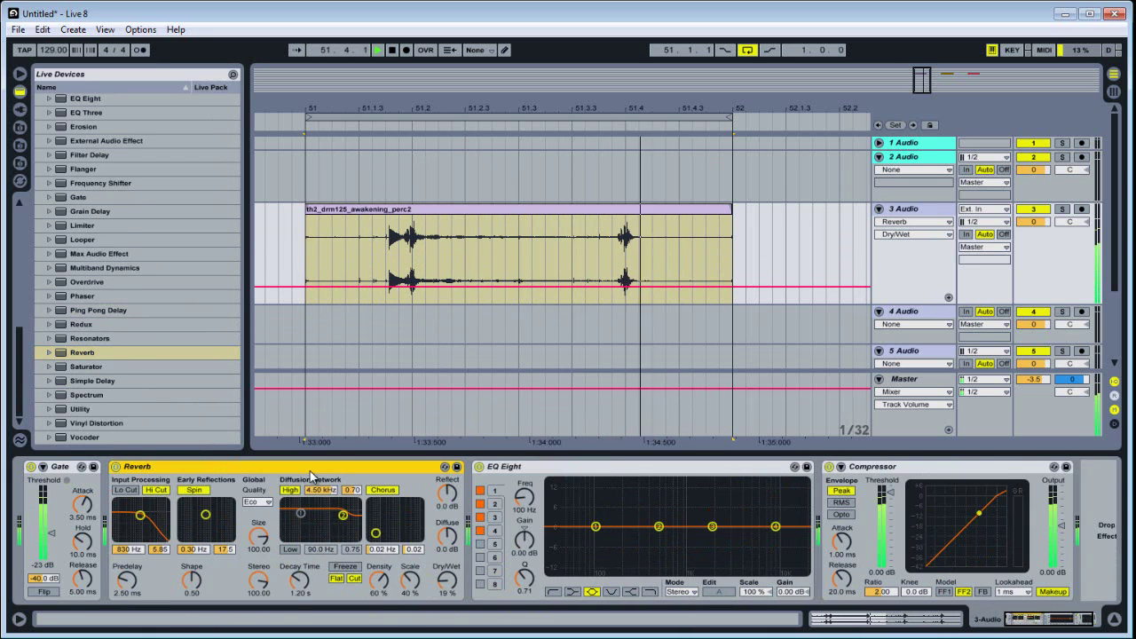
# Turn off the Reverb's Flat and Cut options, and set Decay Time to 2.20 s and Dry/Wet to 25%
pyautogui.click(337, 578)
pyautogui.click(355, 579)
pyautogui.moveTo(300, 584); pyautogui.dragTo(300, 560)
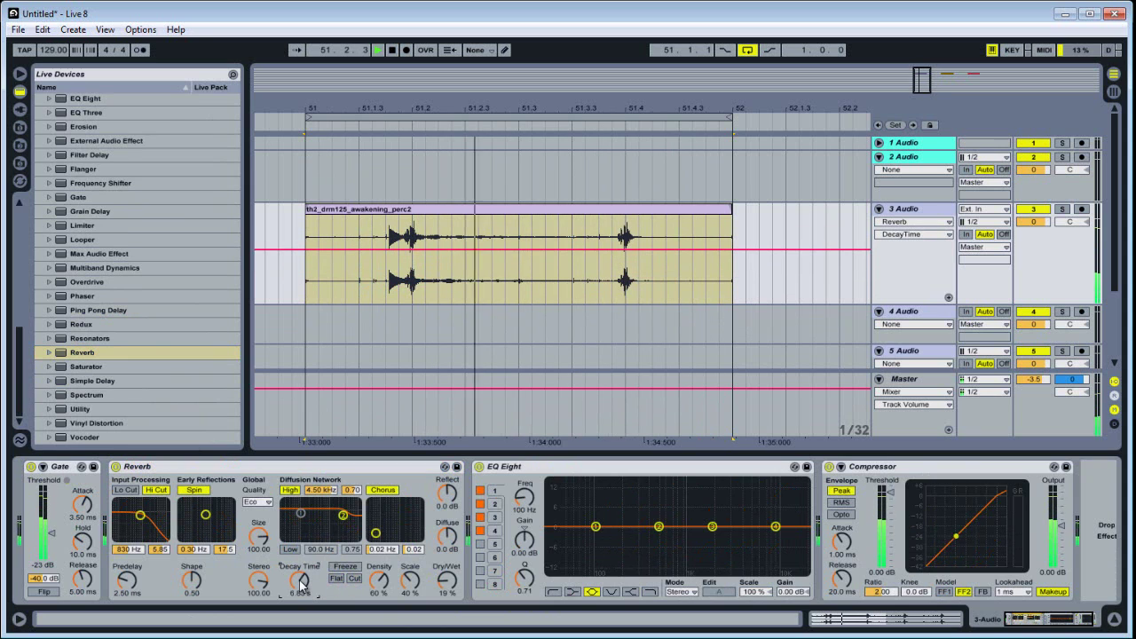
pyautogui.click(446, 584)
pyautogui.moveTo(446, 589); pyautogui.dragTo(447, 572)
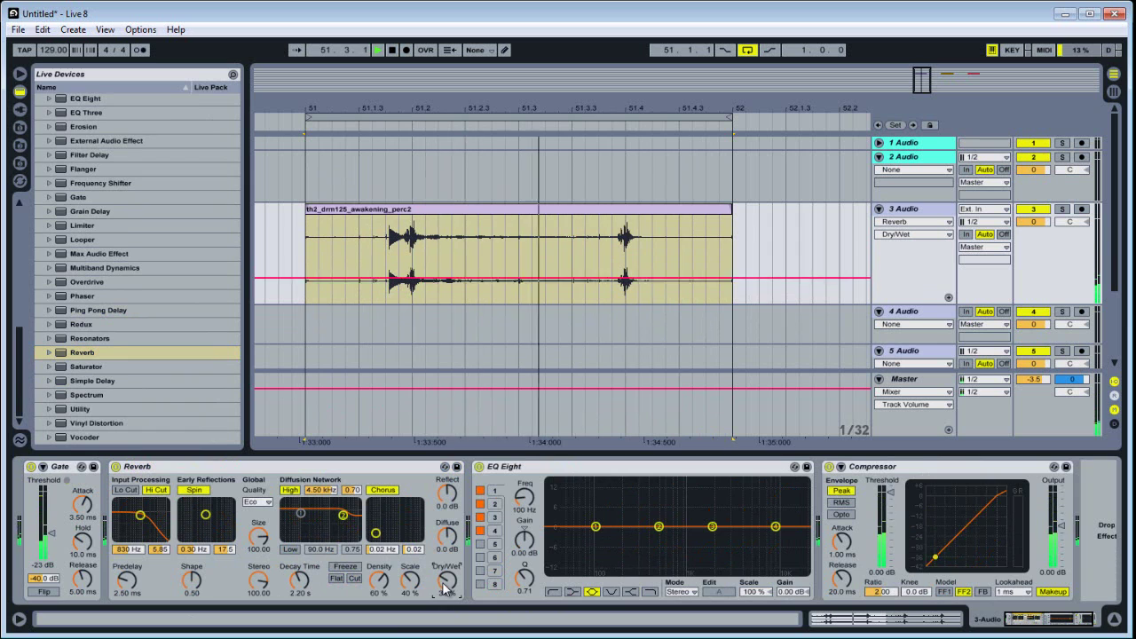
# Lower the Gate threshold to -27 dB with the Reverb bypassed, switch the Reverb back on and stop playback
pyautogui.click(116, 466)
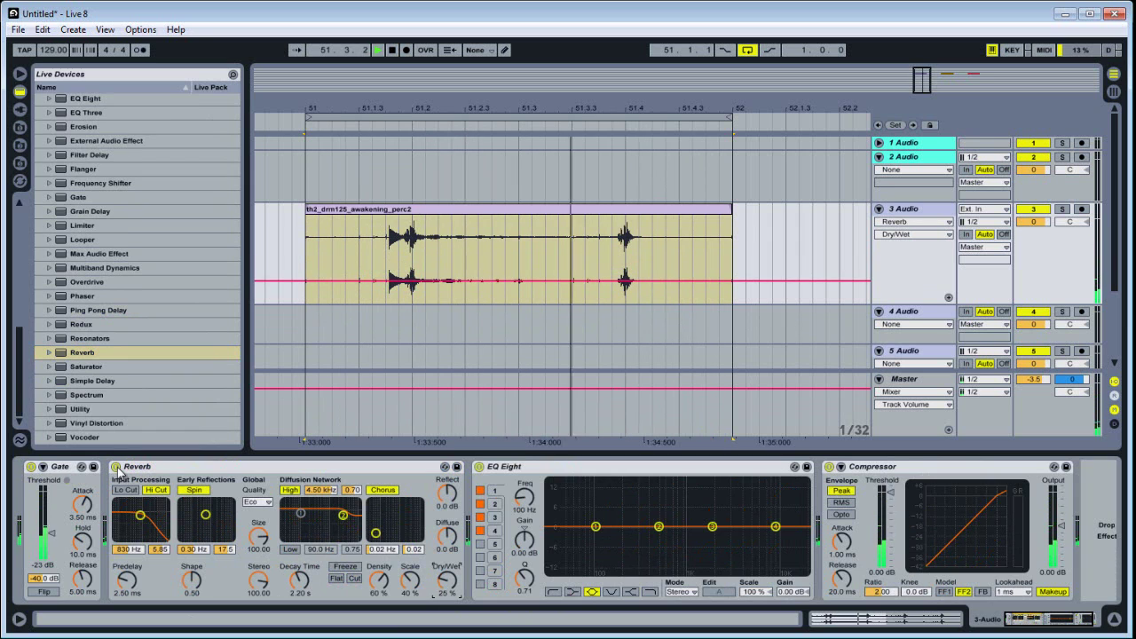
pyautogui.click(50, 543)
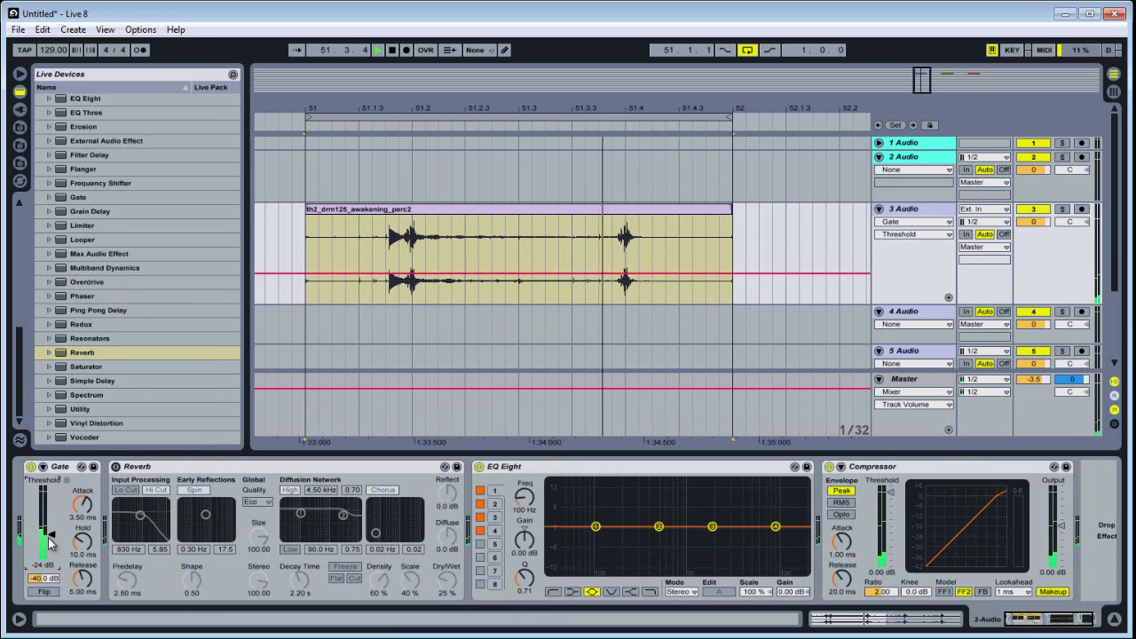
pyautogui.click(115, 466)
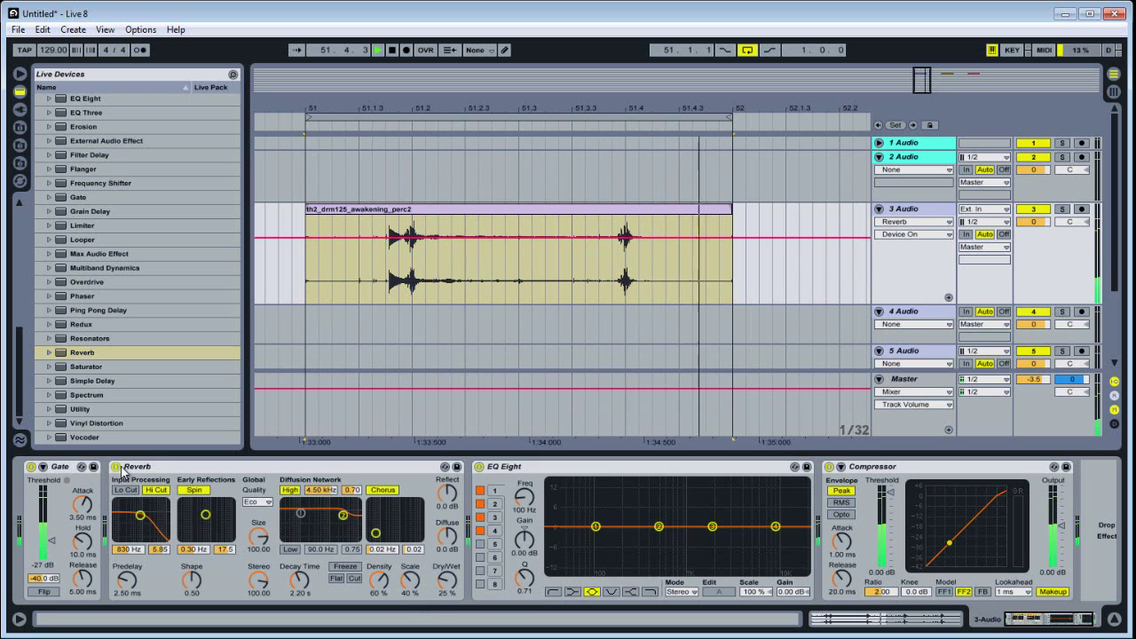
pyautogui.press('space')
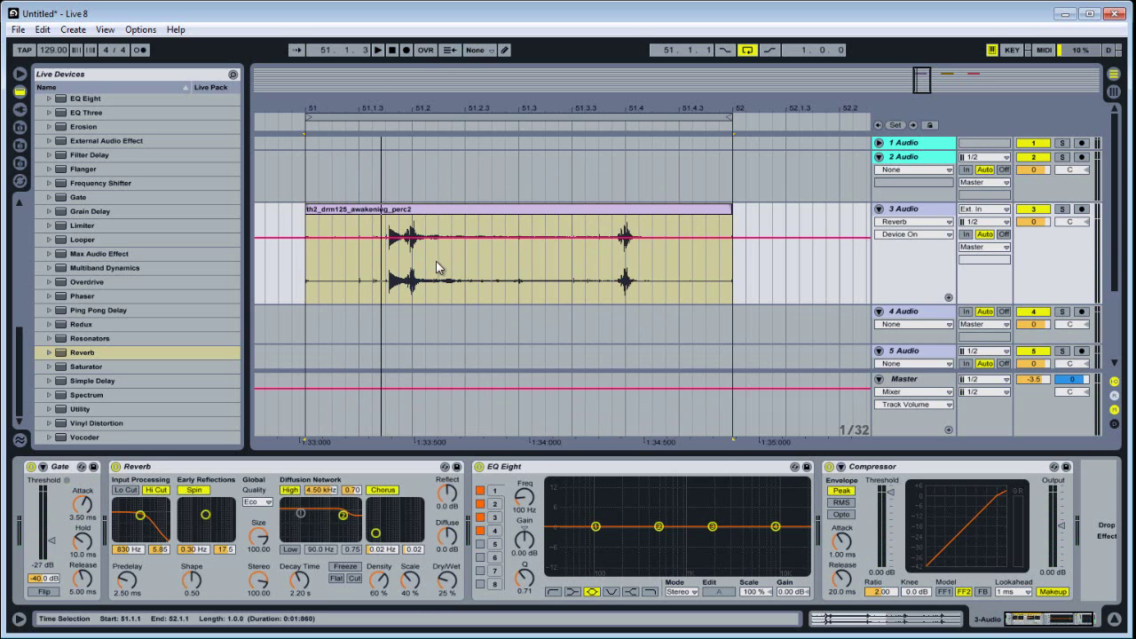
# Delete the Reverb and move the one-bar loop onto the KSTHP - Percussions 04 clip
pyautogui.rightClick(253, 467)
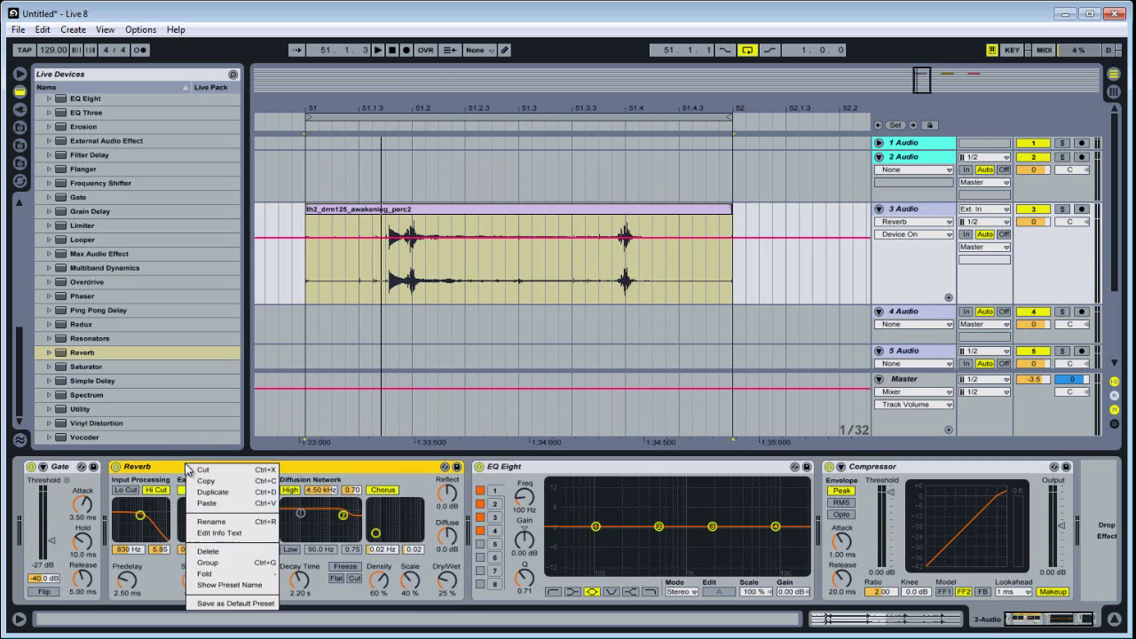
pyautogui.click(275, 520)
pyautogui.moveTo(497, 108); pyautogui.dragTo(393, 125)
pyautogui.click(396, 117)
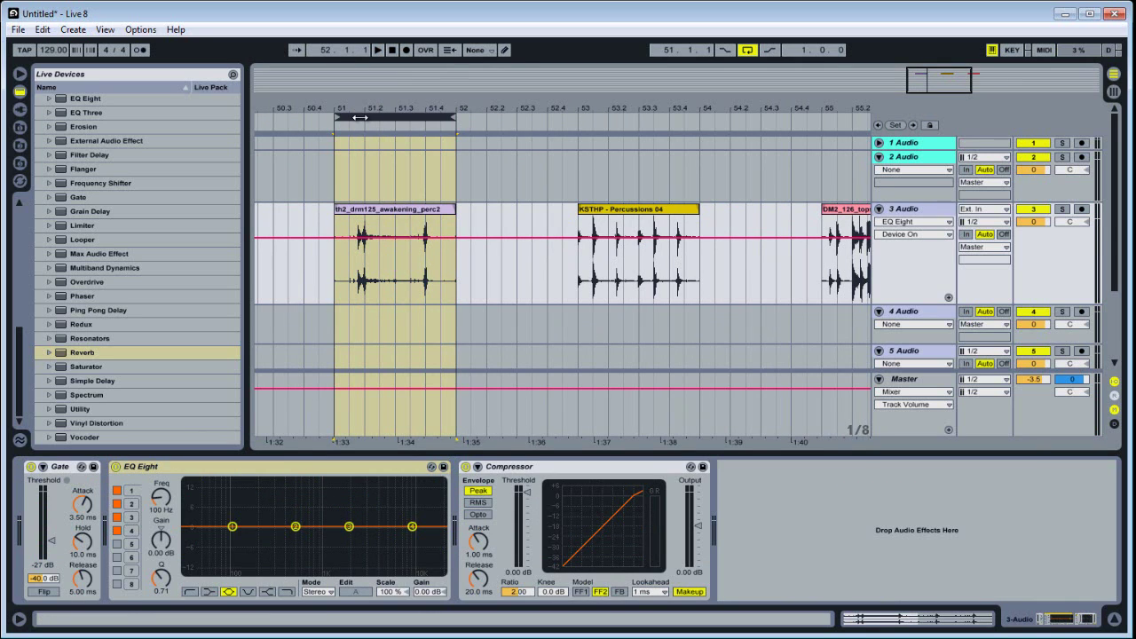
pyautogui.moveTo(362, 117); pyautogui.dragTo(616, 109)
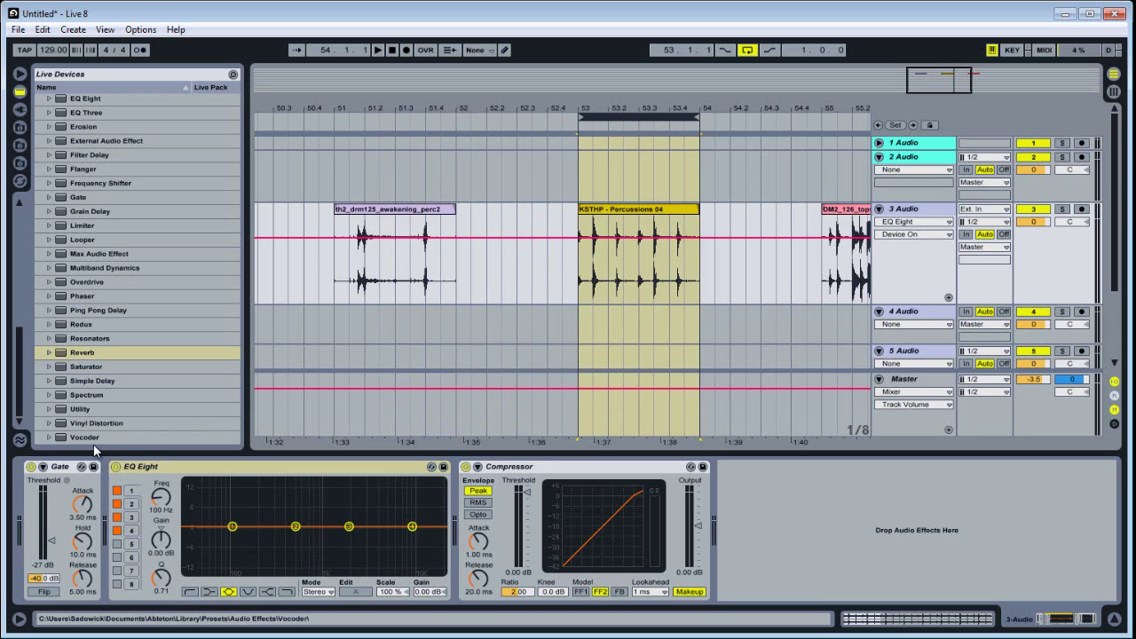
# Set the Gate's attack to 0.02 ms
pyautogui.click(82, 504)
pyautogui.rightClick(81, 508)
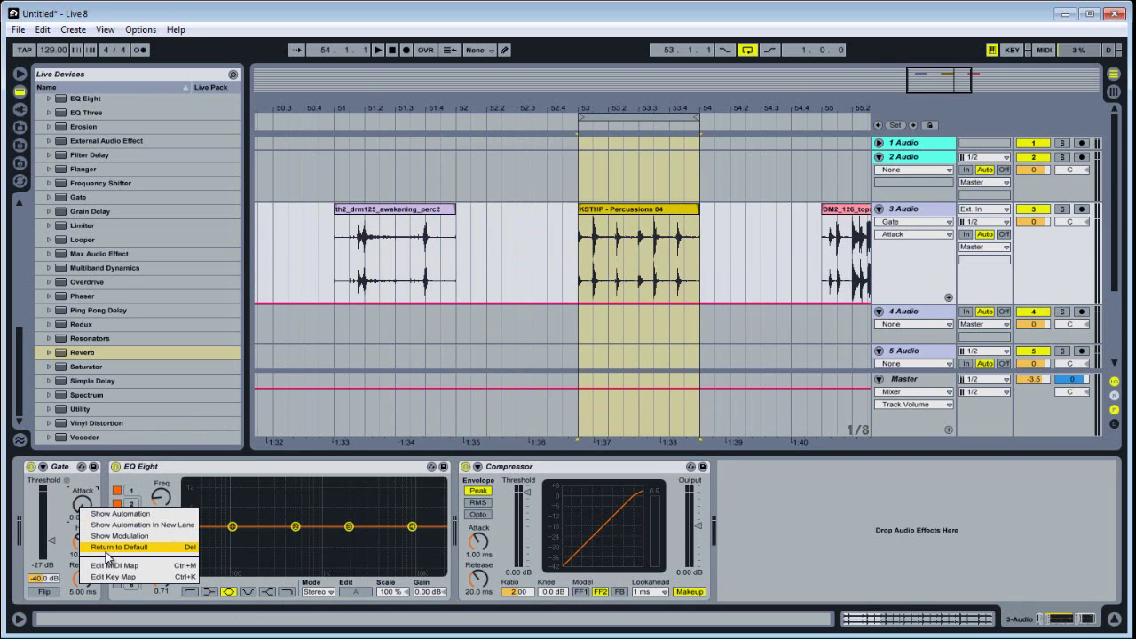
pyautogui.click(106, 547)
pyautogui.moveTo(82, 504)
pyautogui.mouseDown()
pyautogui.moveTo(82, 559)
pyautogui.moveTo(87, 502)
pyautogui.mouseUp()
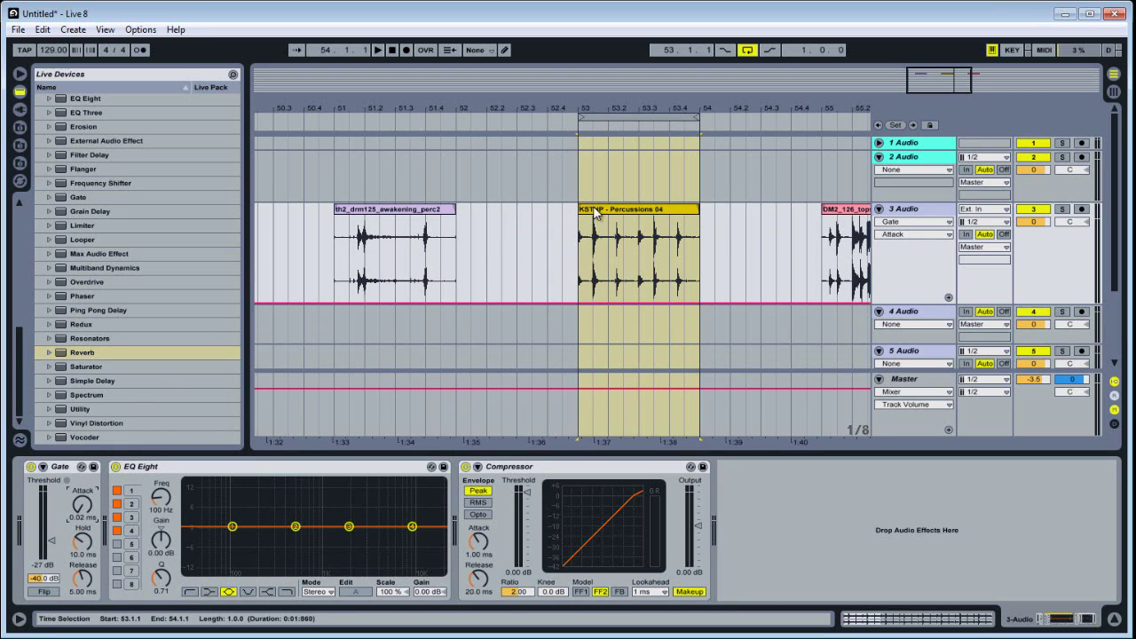
# Play the looped Percussions 04 clip, setting the Gate threshold to -20 dB and bypassing the Gate
pyautogui.click(639, 119)
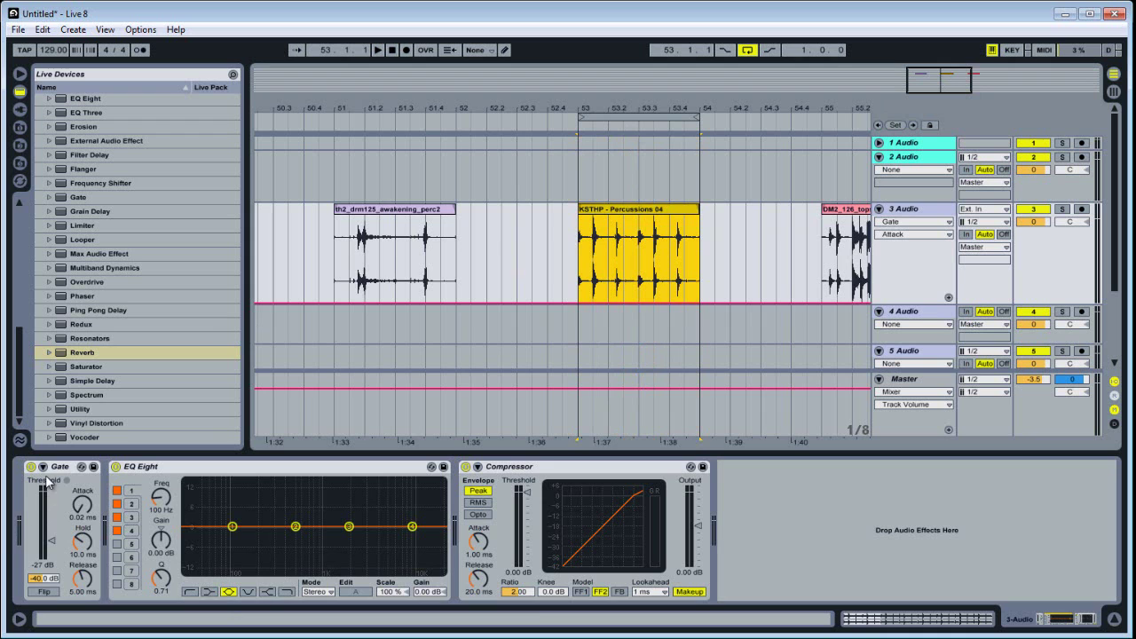
pyautogui.press('space')
pyautogui.moveTo(50, 549); pyautogui.dragTo(48, 543)
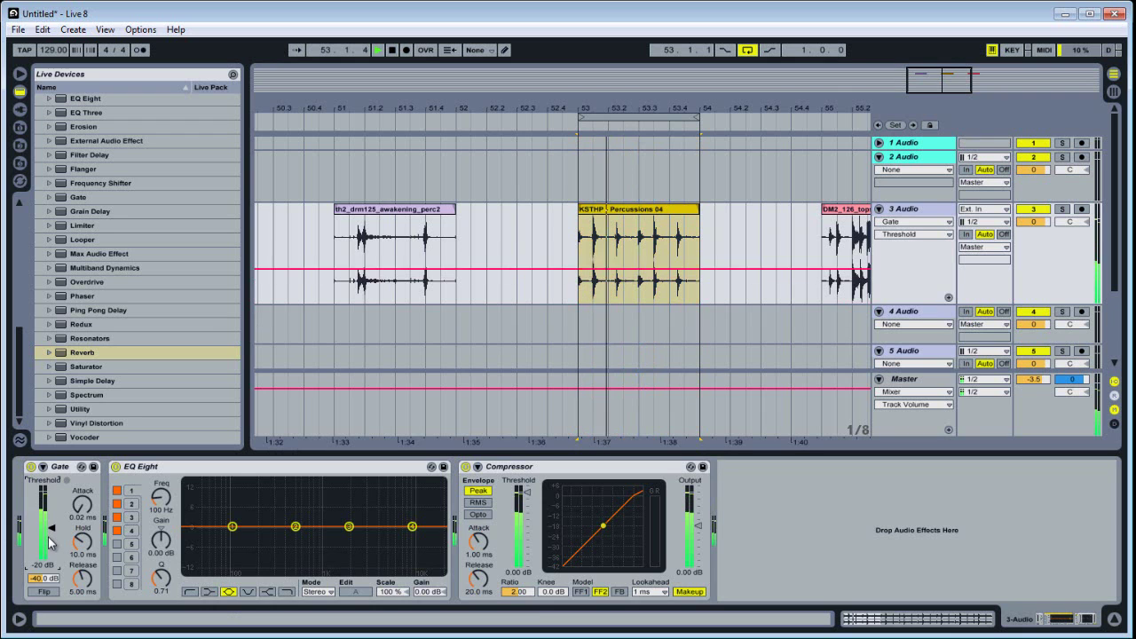
pyautogui.click(31, 466)
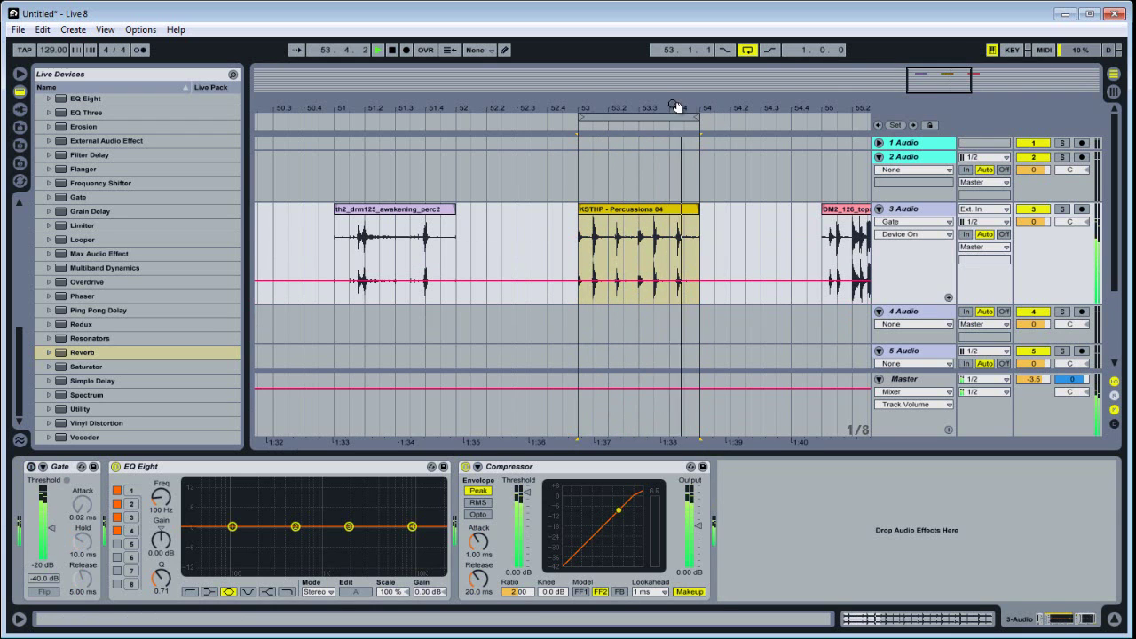
# Stop playback and highlight the background noise between two hits of the Percussions 04 clip, from 53.1.4 to 53.2.1
pyautogui.moveTo(674, 105); pyautogui.dragTo(674, 101)
pyautogui.click(581, 209)
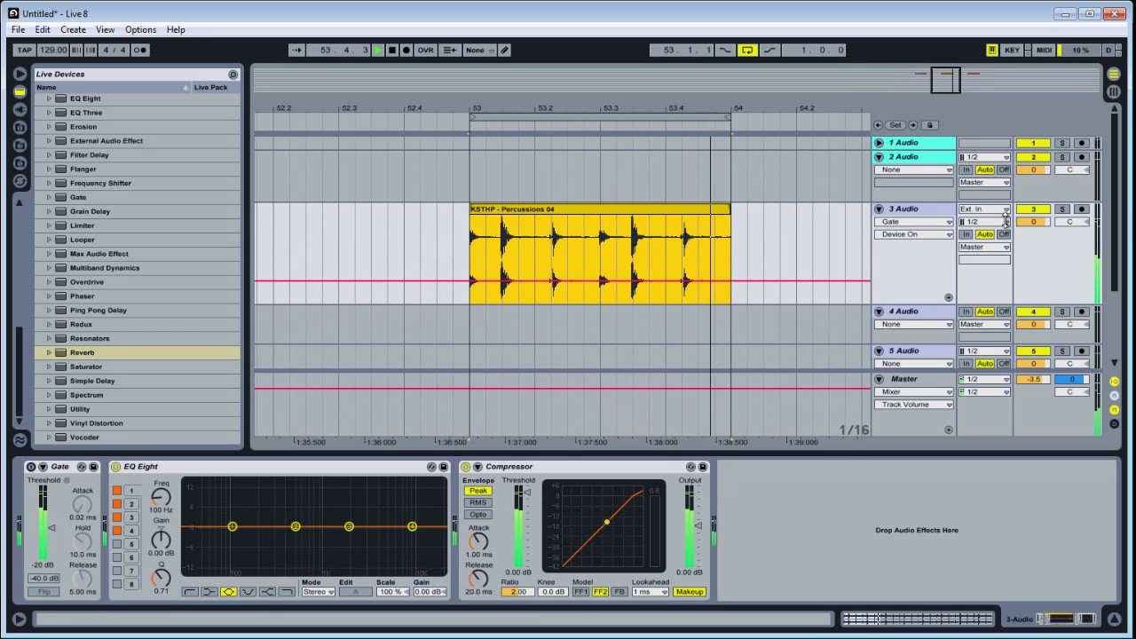
pyautogui.moveTo(1042, 256); pyautogui.dragTo(1043, 282)
pyautogui.press('space')
pyautogui.moveTo(530, 129); pyautogui.dragTo(435, 284)
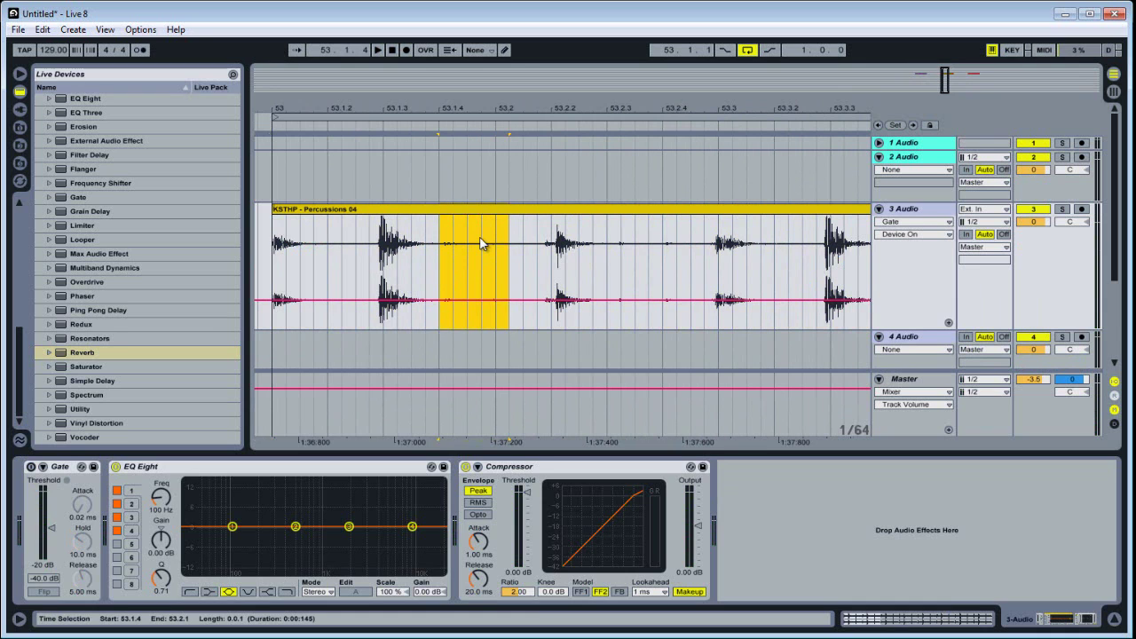
pyautogui.press('-')
pyautogui.press('-')
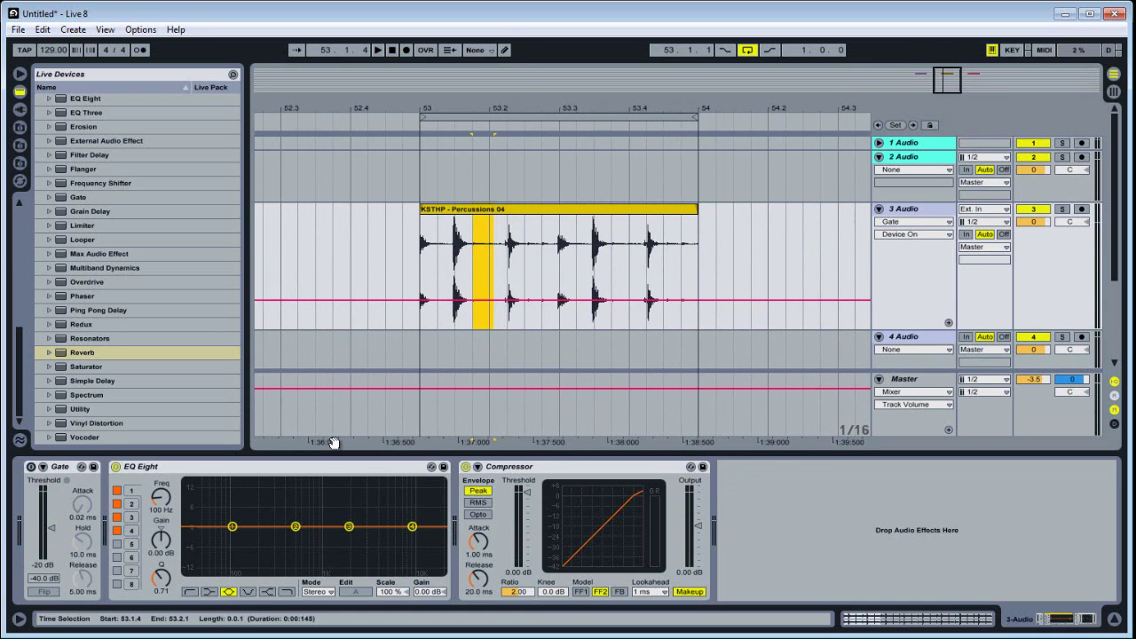
# Set the Gate threshold to -21 dB while looping the clip, comparing it bypassed and leaving the Gate on
pyautogui.moveTo(50, 528); pyautogui.dragTo(42, 487)
pyautogui.press('space')
pyautogui.click(30, 466)
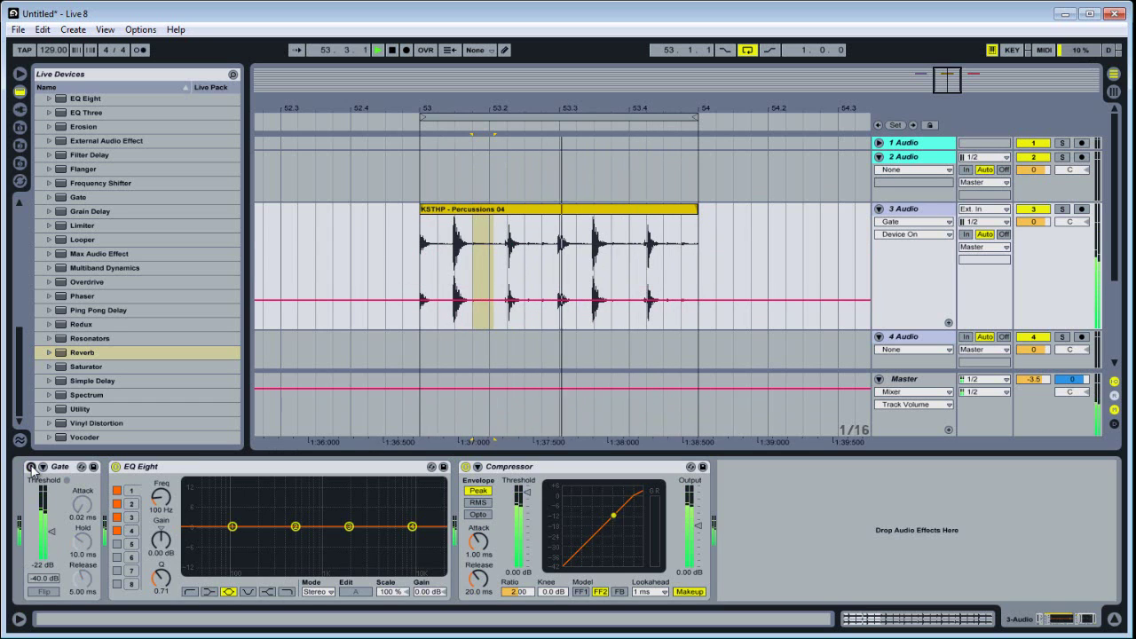
pyautogui.click(30, 466)
pyautogui.moveTo(49, 536); pyautogui.dragTo(50, 534)
pyautogui.press('space')
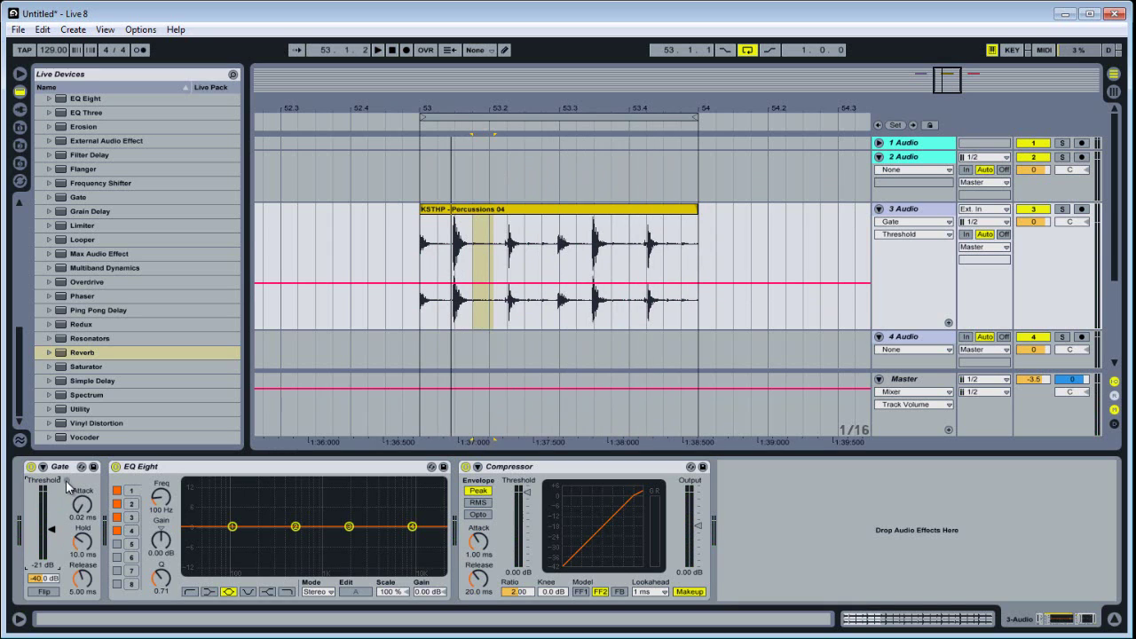
# Replay the Percussions 04 loop and compare its sound with the Gate bypassed and active
pyautogui.press('space')
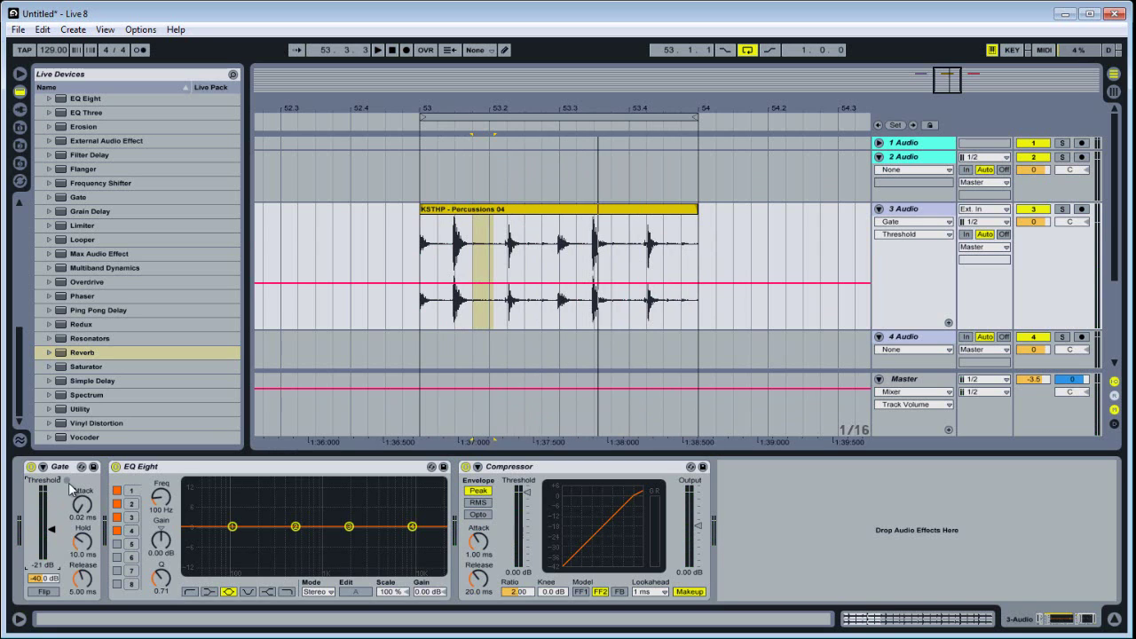
pyautogui.press('space')
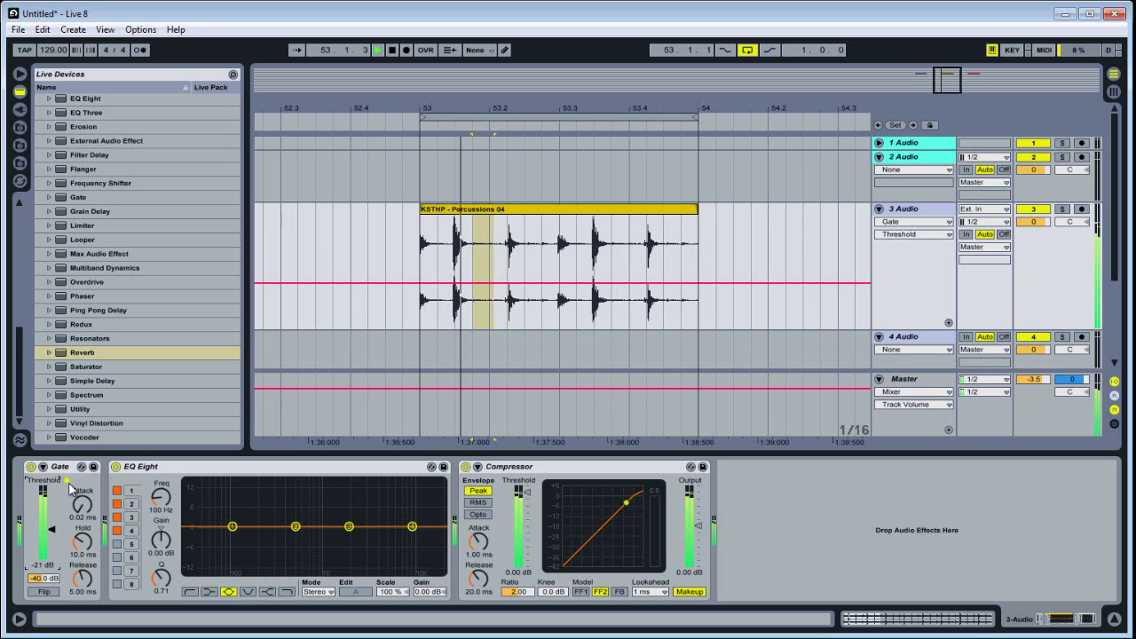
pyautogui.click(33, 469)
pyautogui.click(32, 467)
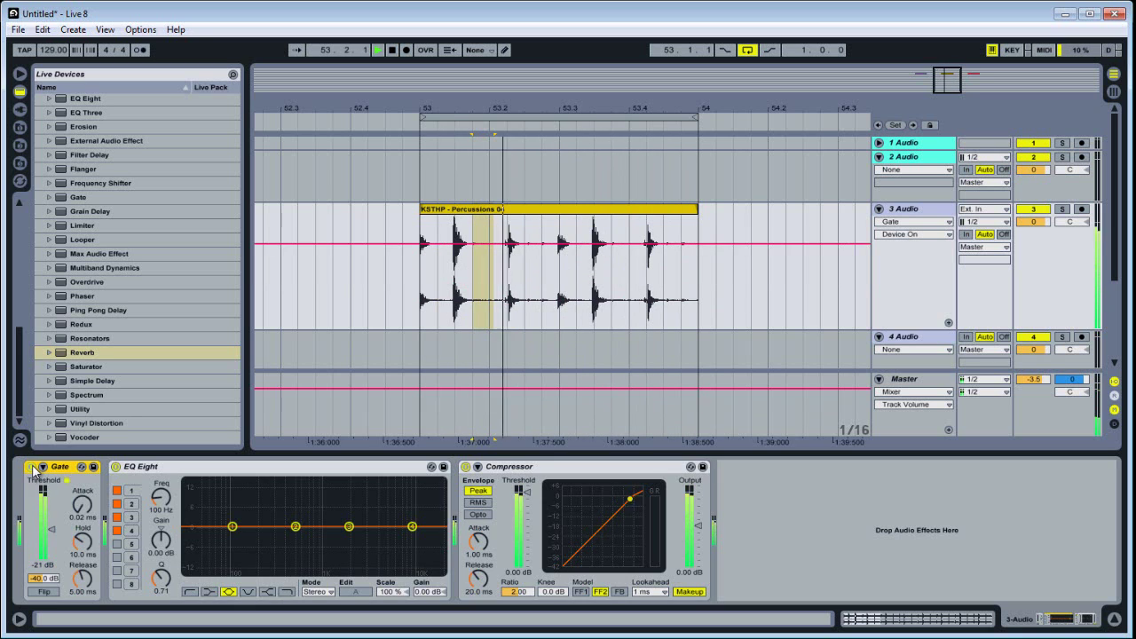
pyautogui.press('space')
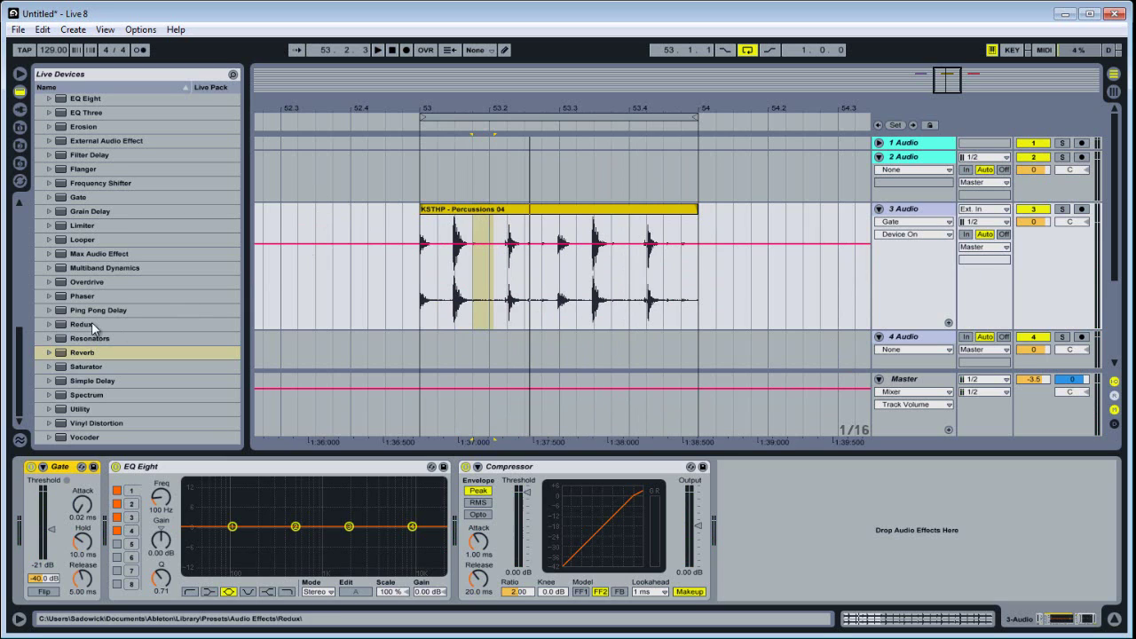
# Reset the Compressor threshold to its default, set it to -7.73 dB during playback, and stop the loop
pyautogui.moveTo(527, 499); pyautogui.dragTo(527, 504)
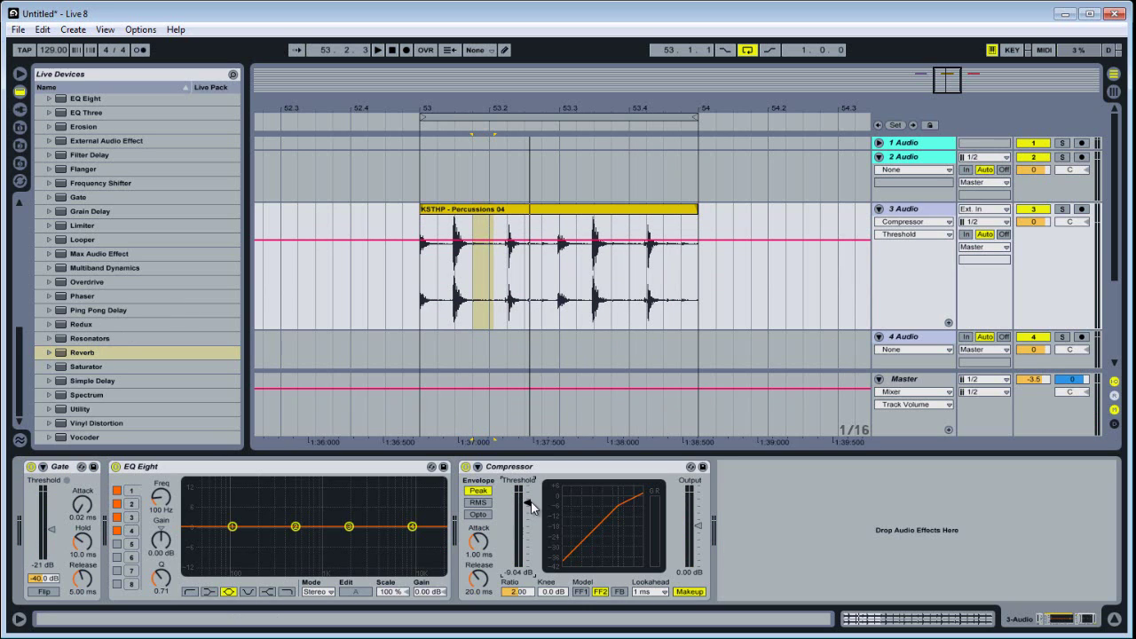
pyautogui.rightClick(529, 505)
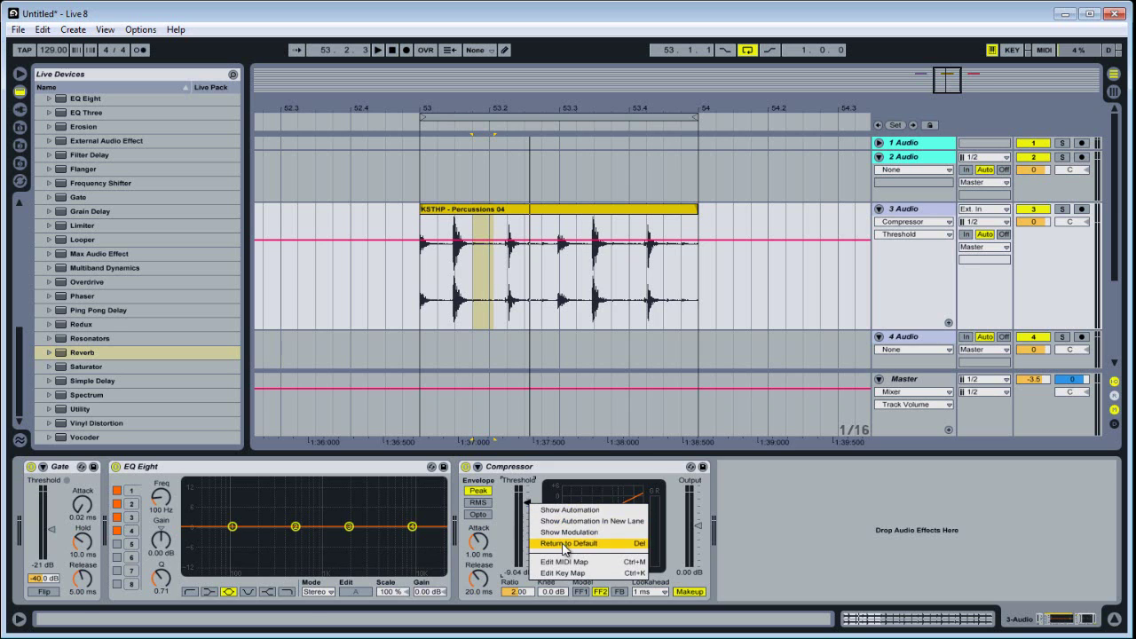
pyautogui.click(547, 541)
pyautogui.press('space')
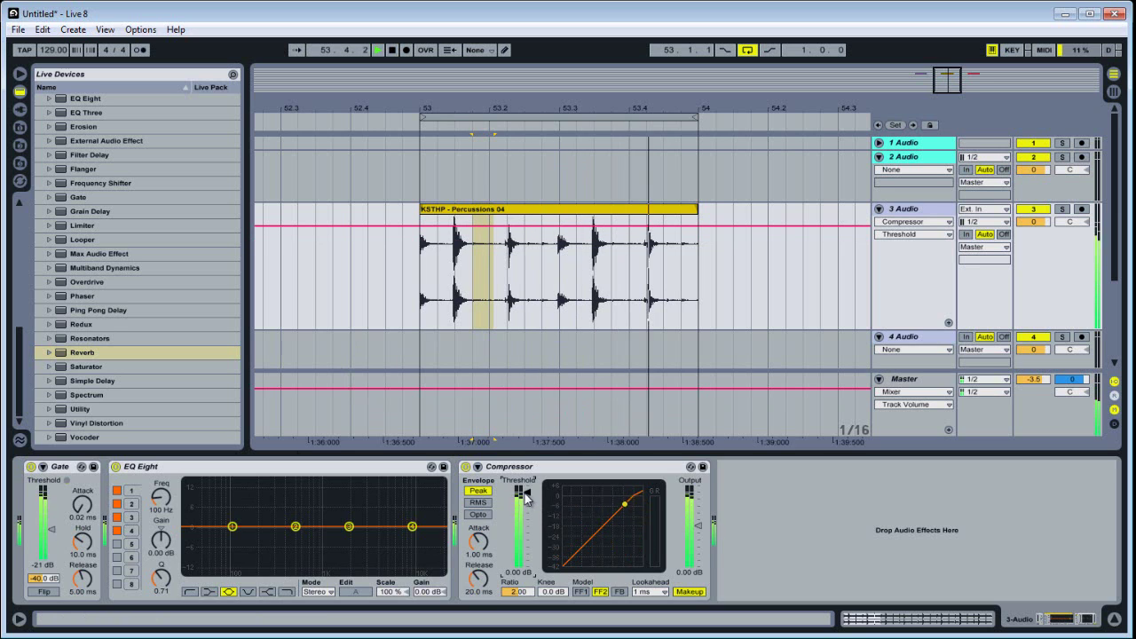
pyautogui.moveTo(522, 494); pyautogui.dragTo(523, 485)
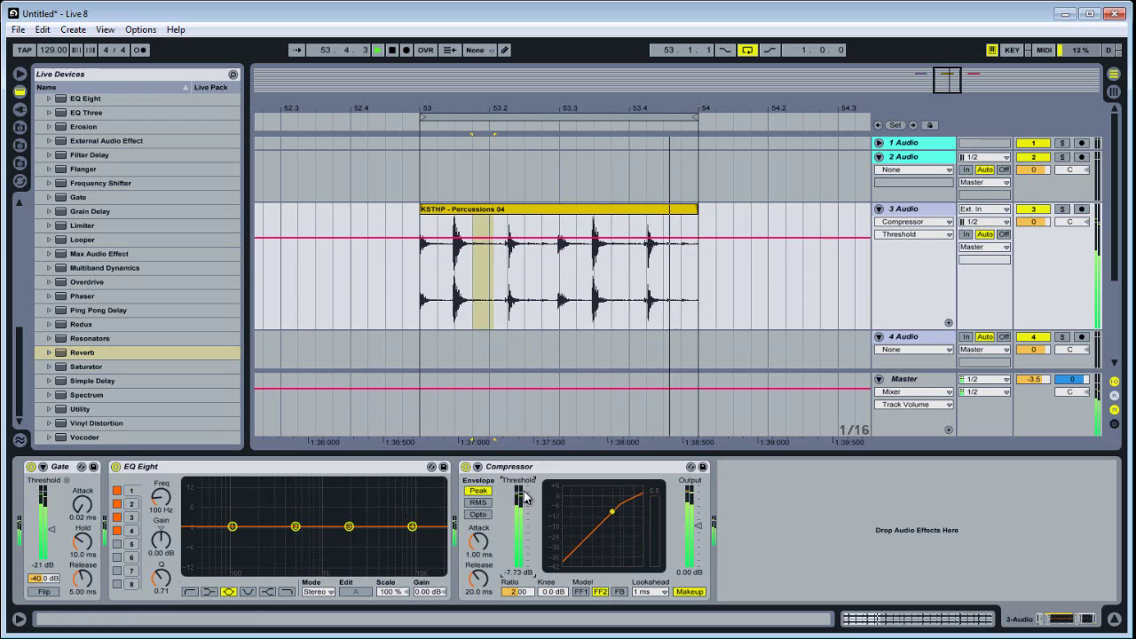
pyautogui.press('space')
# Try a 15 dB boost at 8.98 kHz on EQ Eight band 4, comparing playback with the Gate and Compressor bypassed
pyautogui.moveTo(412, 527); pyautogui.dragTo(407, 482)
pyautogui.press('space')
pyautogui.click(36, 468)
pyautogui.click(32, 467)
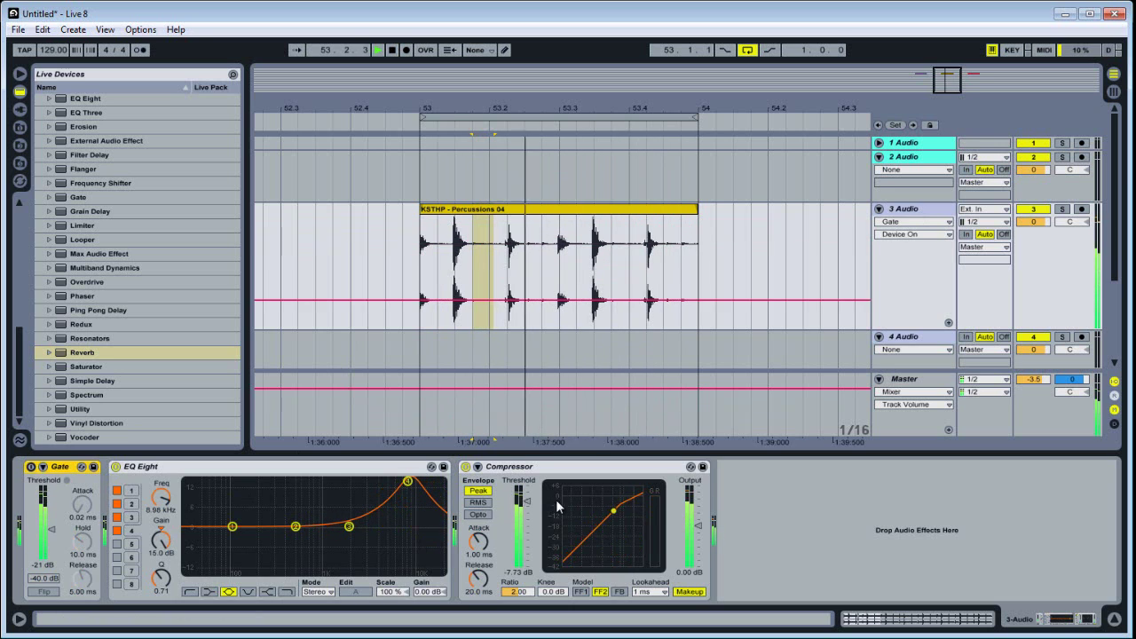
pyautogui.click(465, 466)
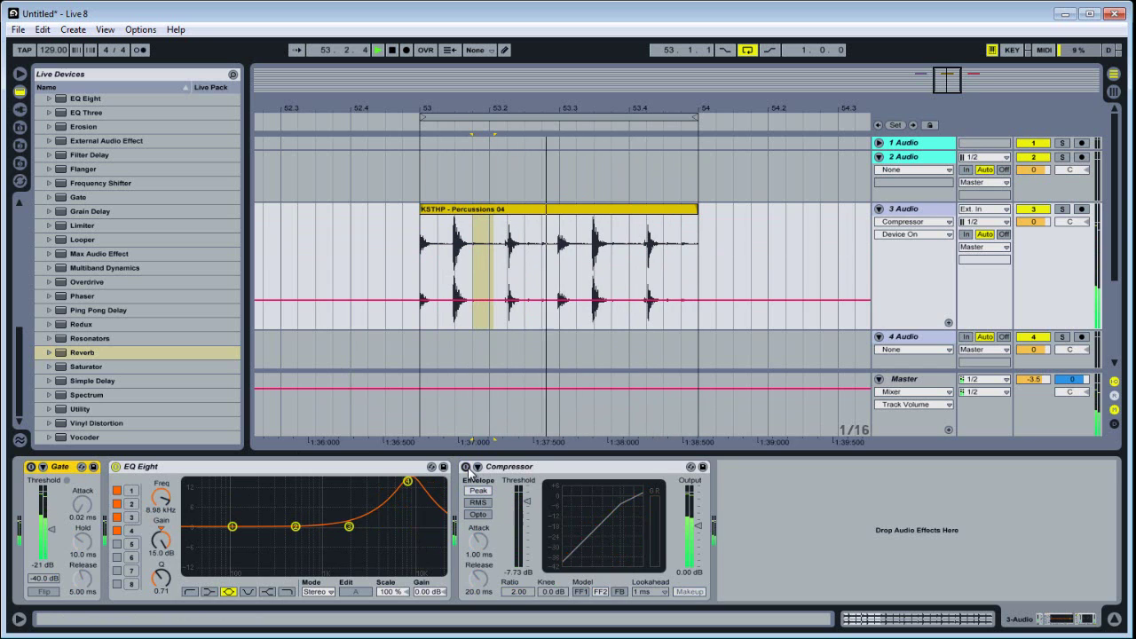
pyautogui.hotkey('ctrl', 'z')
pyautogui.hotkey('ctrl', 'z')
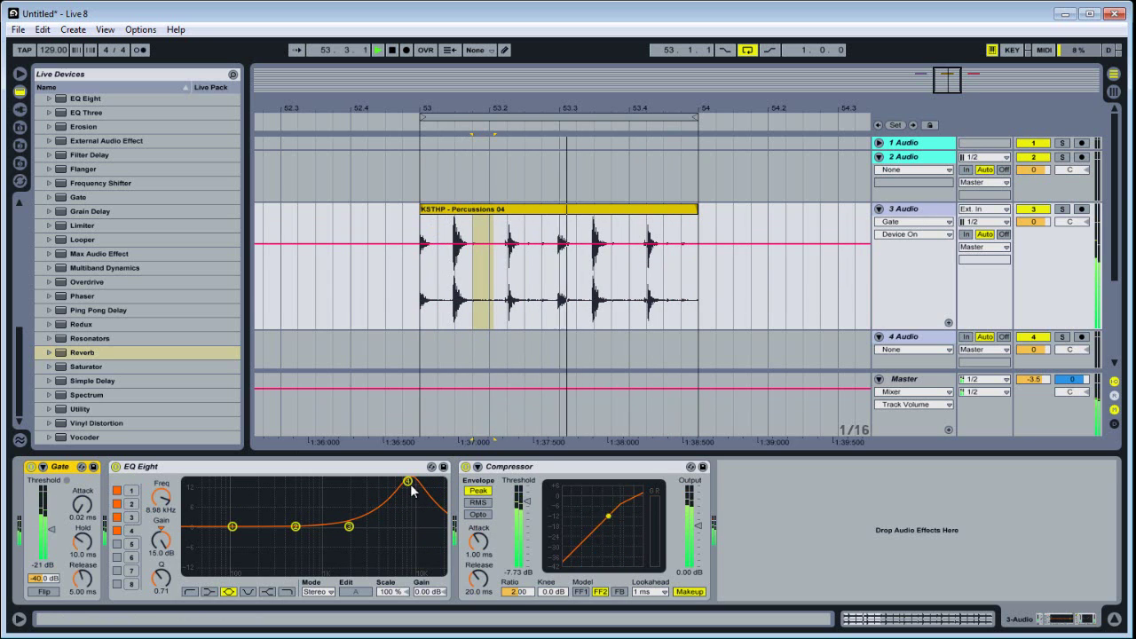
# Stop playback, bypass the Gate, and lower EQ Eight band 4 to 0.25 dB at 8.48 kHz
pyautogui.moveTo(408, 481); pyautogui.dragTo(403, 514)
pyautogui.press('space')
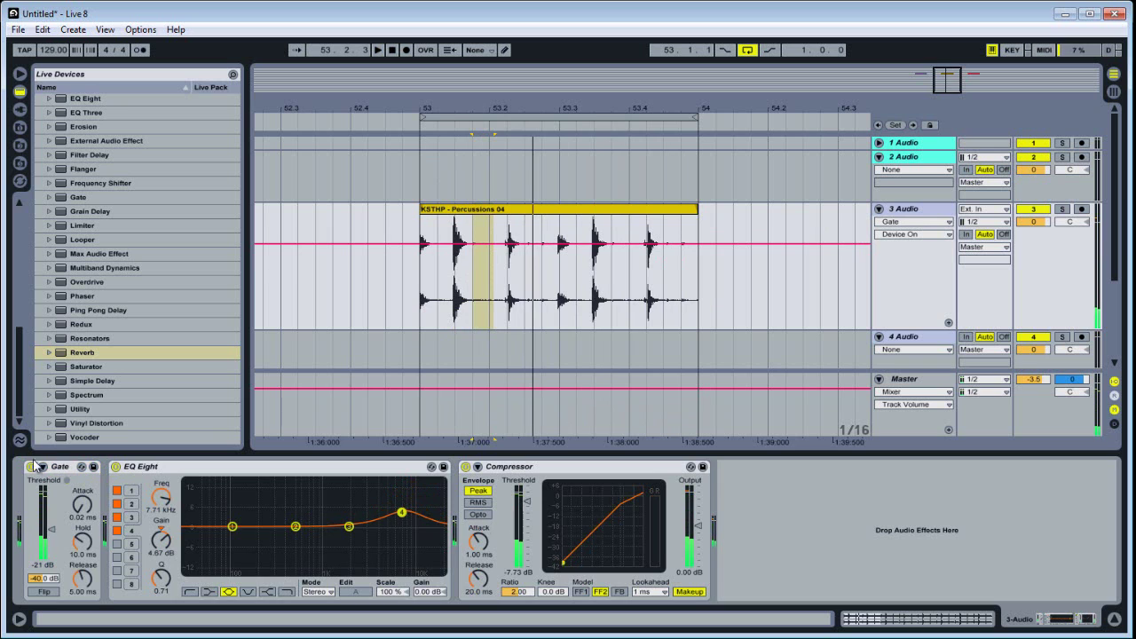
pyautogui.click(31, 466)
pyautogui.click(167, 470)
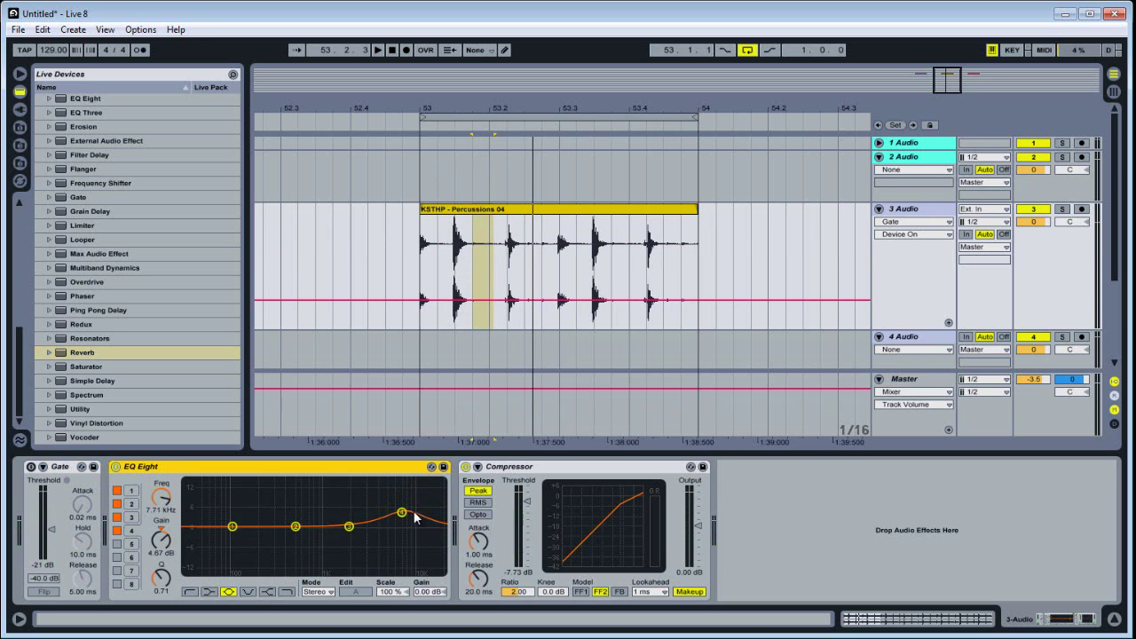
pyautogui.moveTo(403, 513); pyautogui.dragTo(406, 527)
# Move the one-bar loop onto the DM2_126_tops_08 clip and audition it with the Gate bypassed
pyautogui.click(646, 113)
pyautogui.moveTo(646, 113); pyautogui.dragTo(613, 115)
pyautogui.press('z')
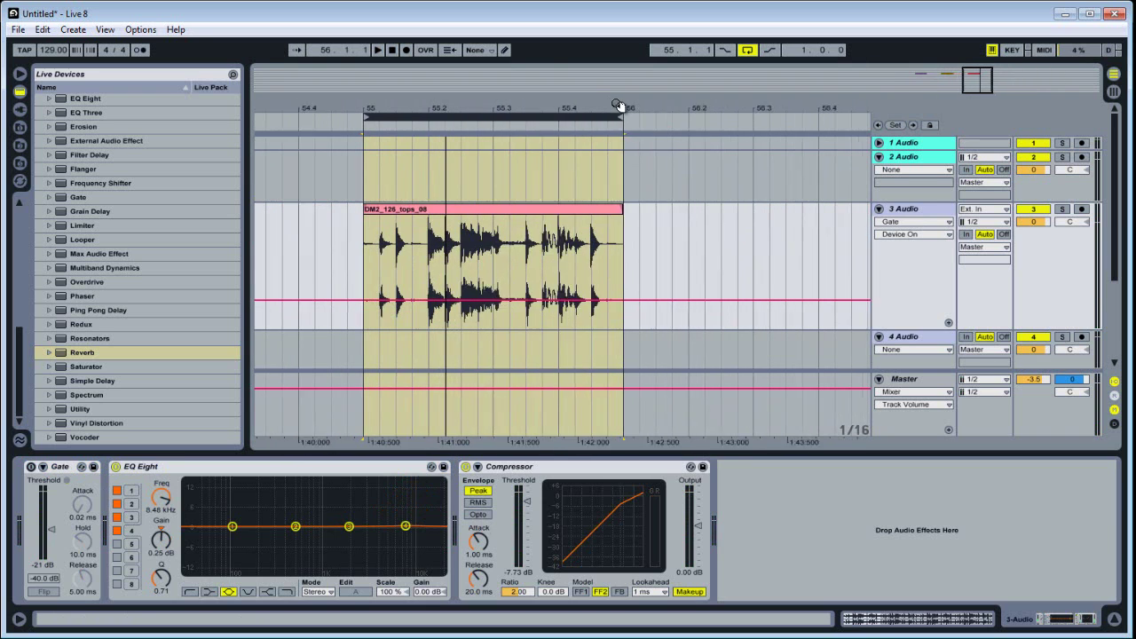
pyautogui.click(439, 213)
pyautogui.press('space')
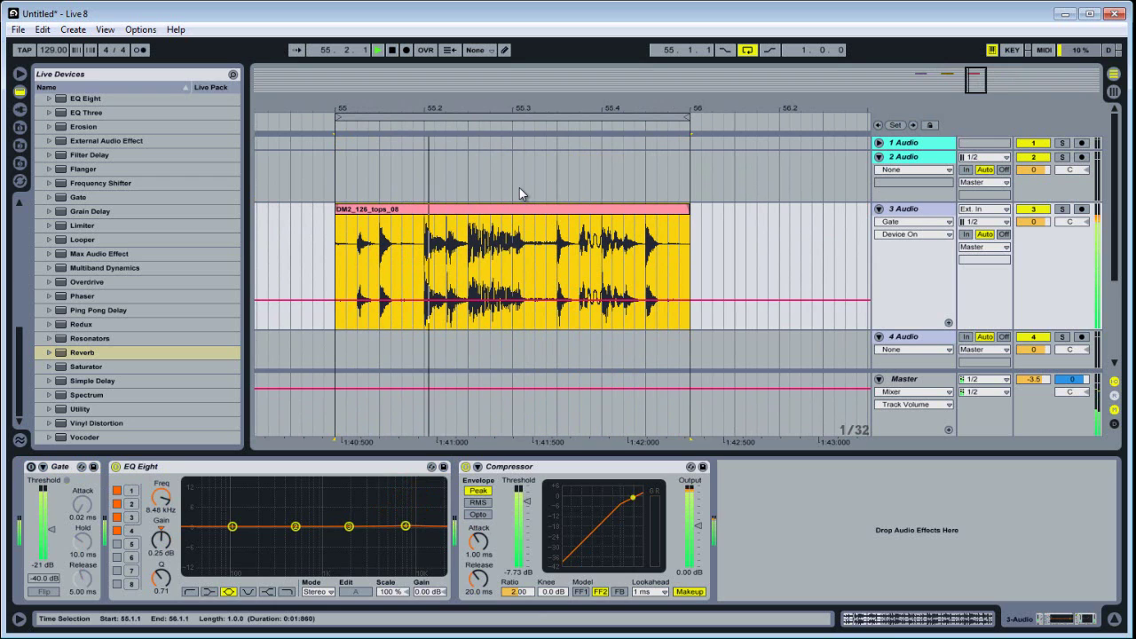
pyautogui.press('space')
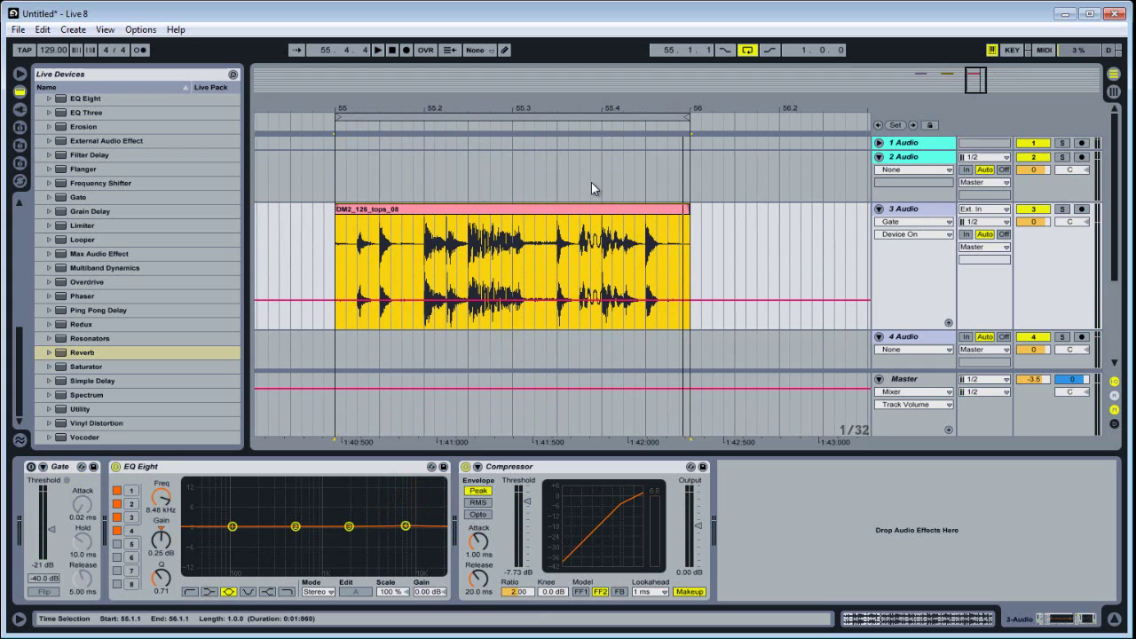
# Play the tops clip from 55.3.1 to hear the noise between its hits
pyautogui.click(523, 256)
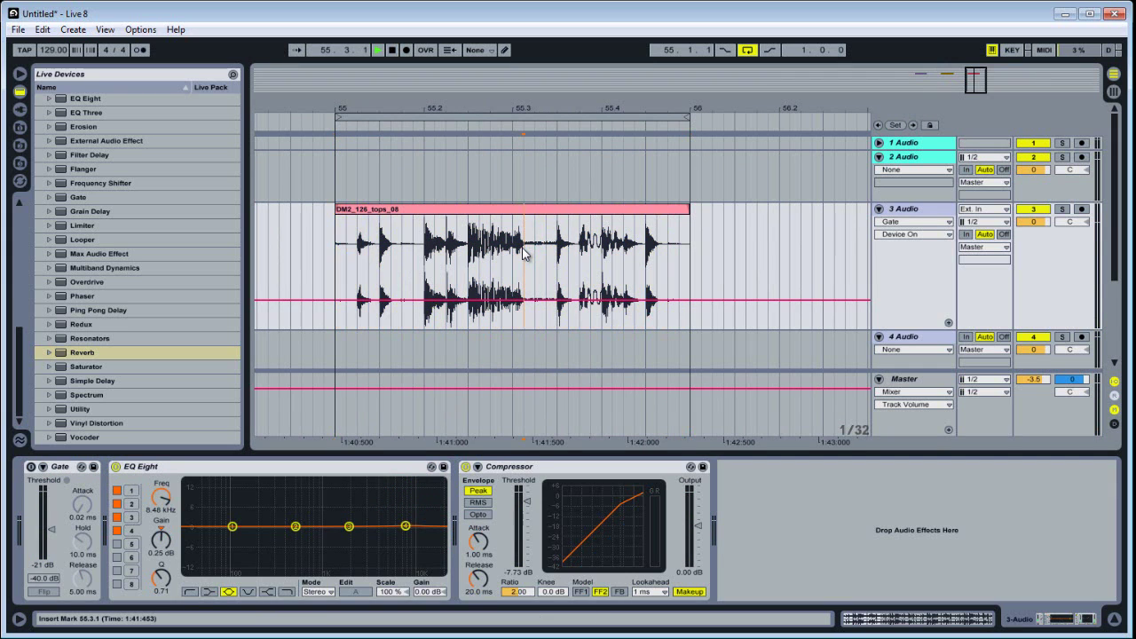
pyautogui.press('space')
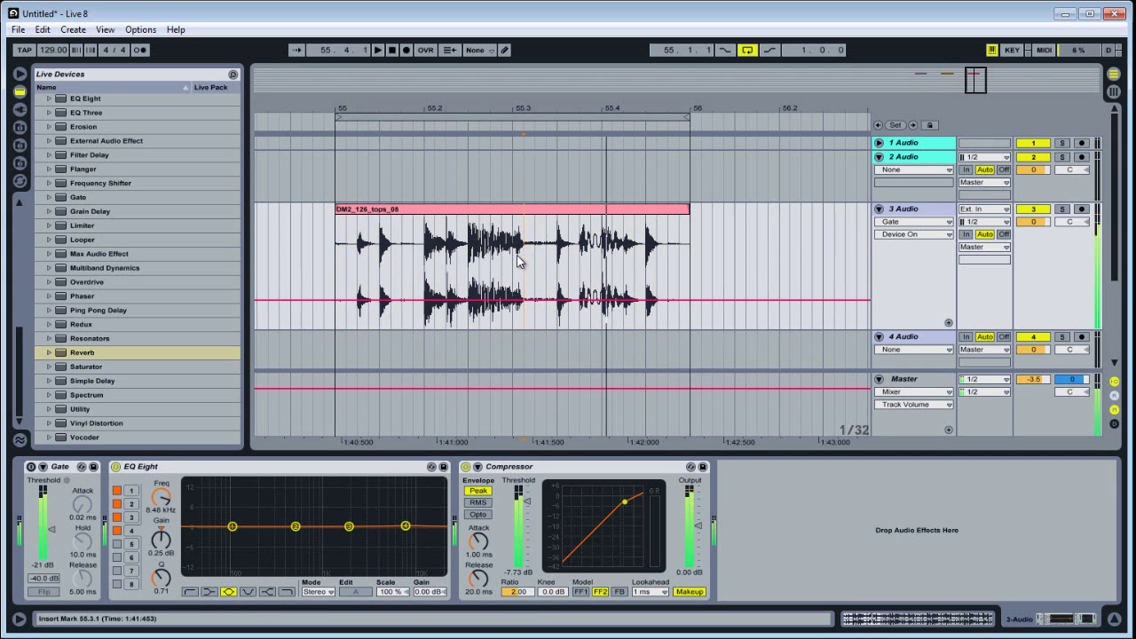
pyautogui.click(581, 254)
# Select the tops clip, switch the Gate back on, lower its threshold to -10 dB and start playback
pyautogui.click(452, 210)
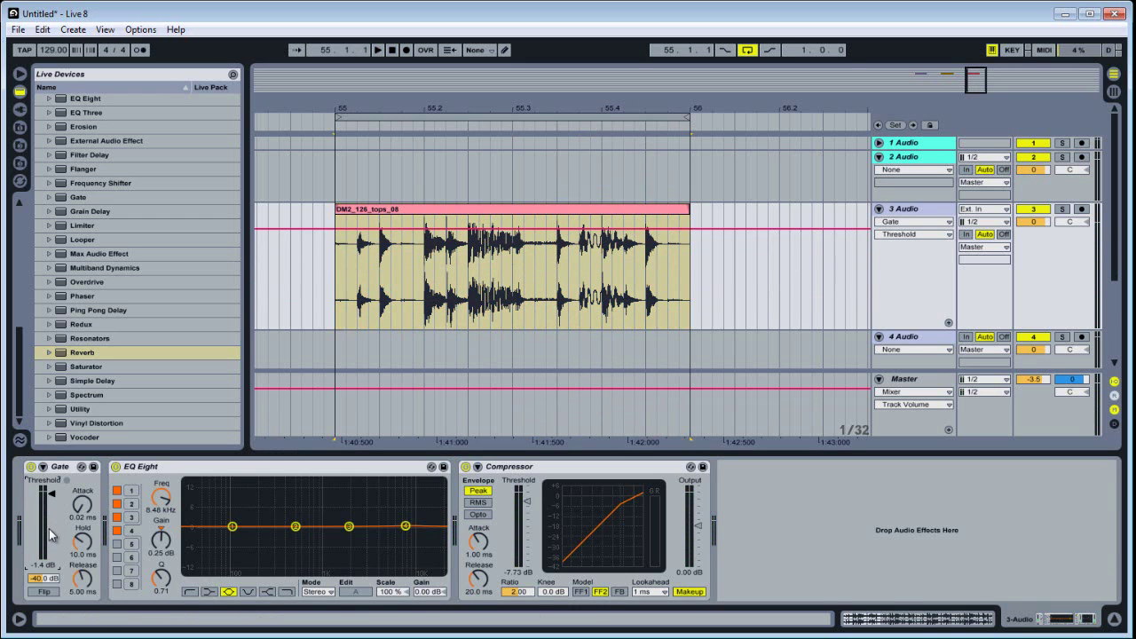
pyautogui.rightClick(41, 493)
pyautogui.click(93, 530)
pyautogui.moveTo(49, 513); pyautogui.dragTo(51, 526)
pyautogui.press('space')
# Set the Gate's release to 20.3 ms and its threshold to -7.9 dB, and stop playback
pyautogui.moveTo(86, 596); pyautogui.dragTo(88, 588)
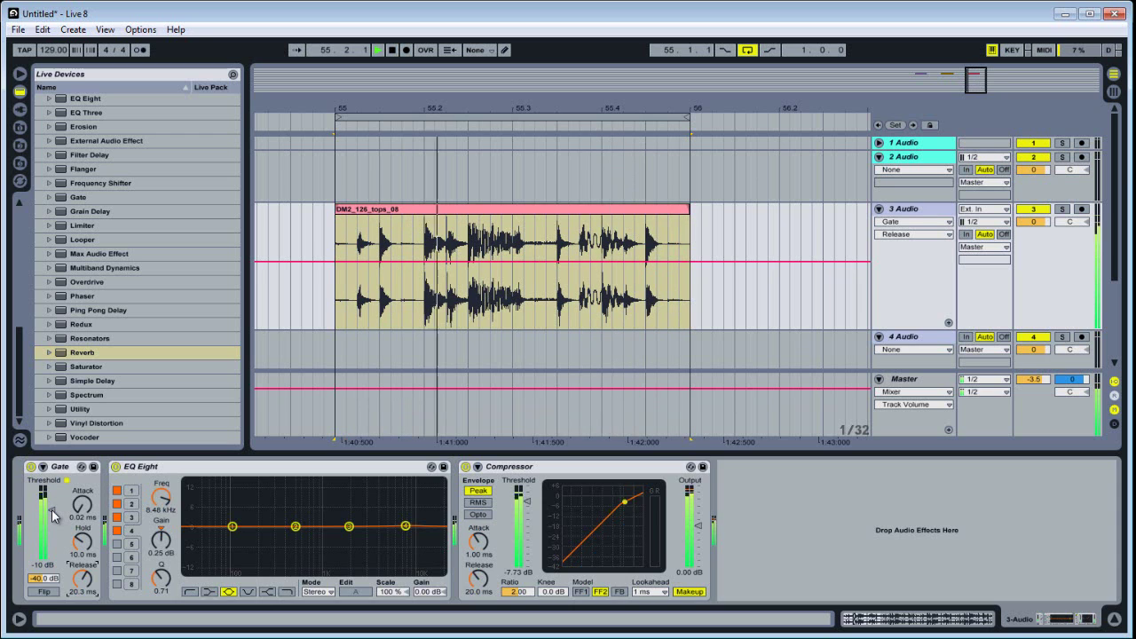
pyautogui.moveTo(52, 517); pyautogui.dragTo(49, 513)
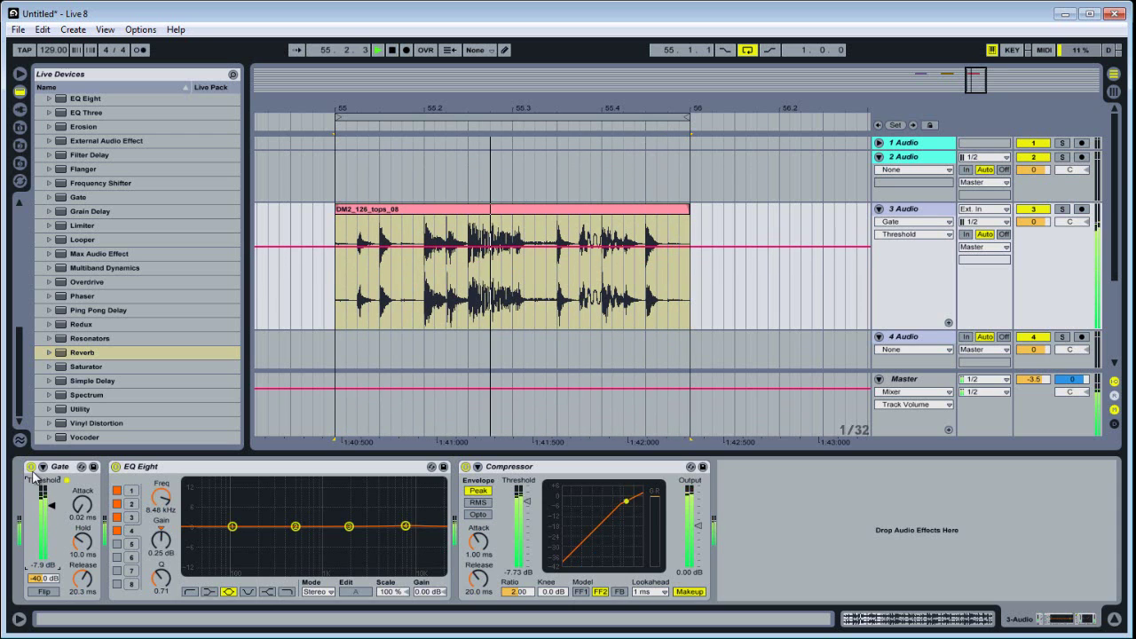
pyautogui.press('space')
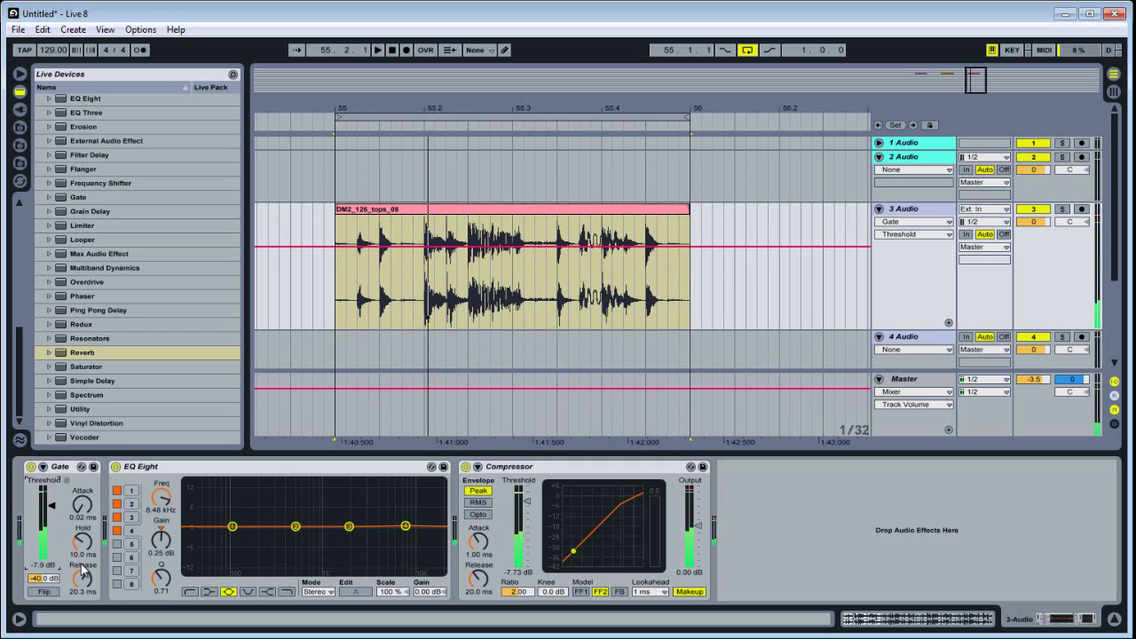
# Play the looped tops clip, comparing it with the Gate bypassed and active, and stop playback with the Gate on
pyautogui.press('space')
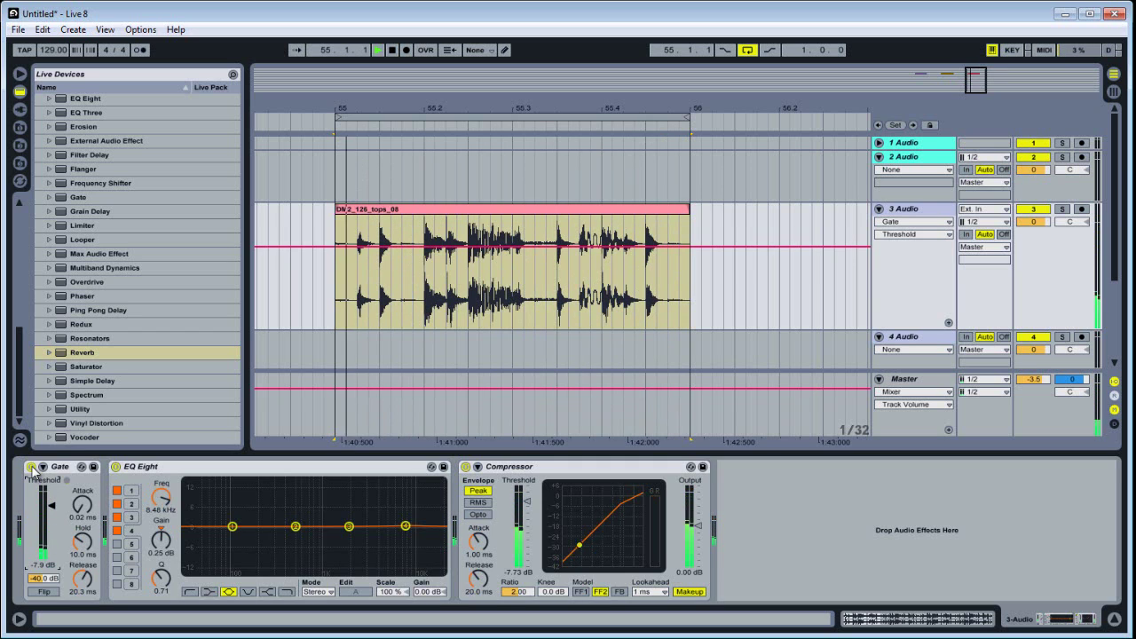
pyautogui.click(30, 467)
pyautogui.click(30, 467)
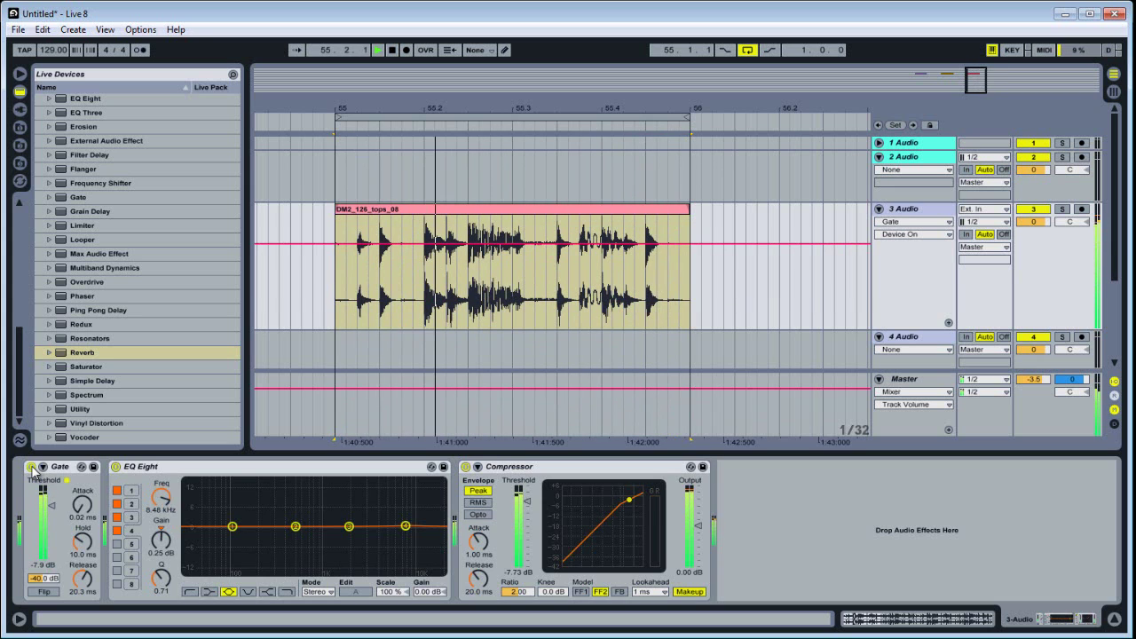
pyautogui.click(31, 468)
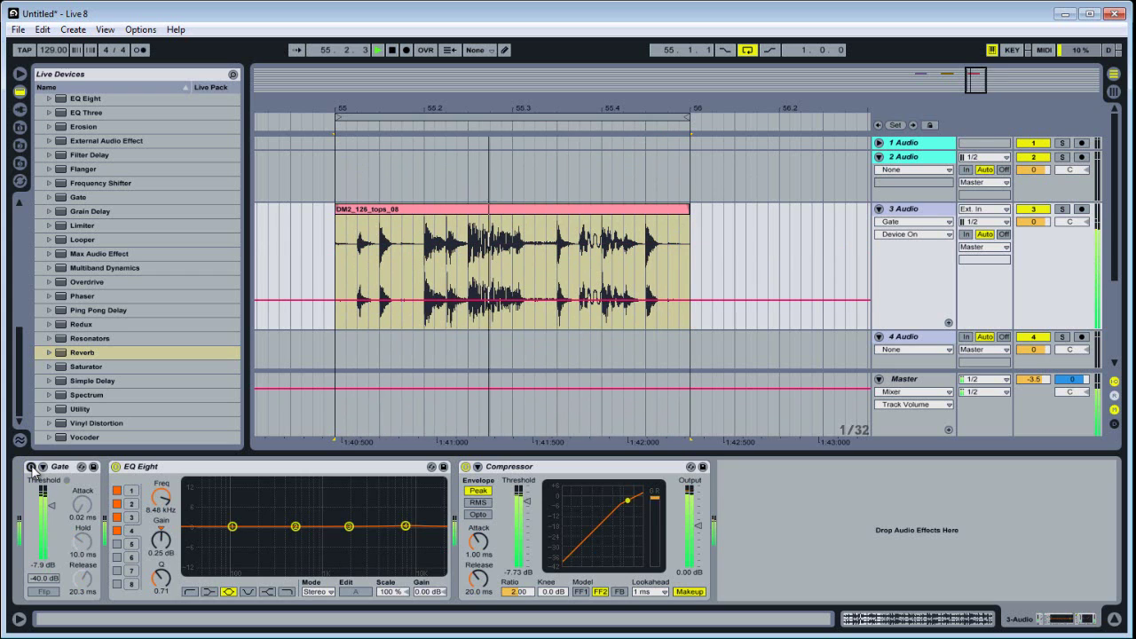
pyautogui.click(31, 467)
pyautogui.press('space')
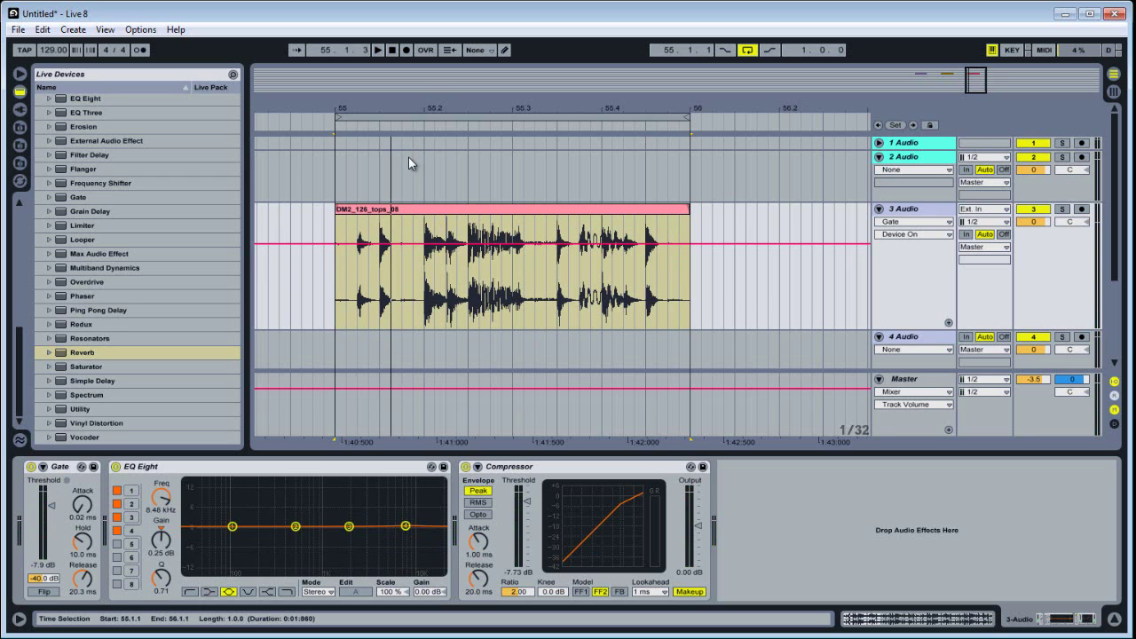
# Select the KSTHP - Percussions 04 clip at bar 53 on the 3 Audio track
pyautogui.moveTo(432, 107); pyautogui.dragTo(437, 107)
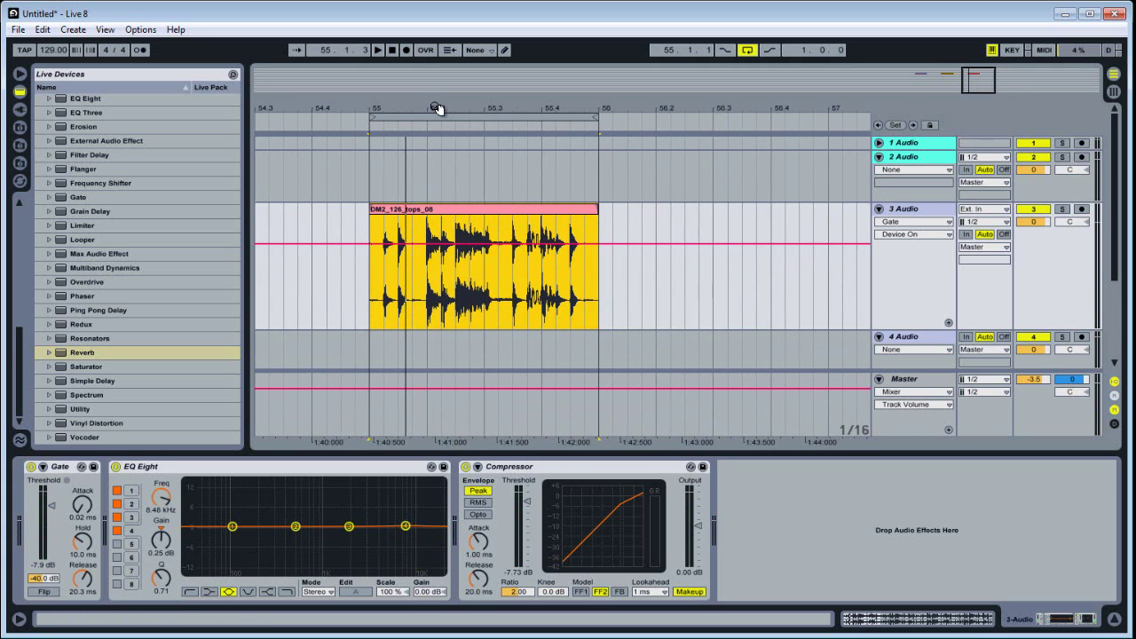
pyautogui.moveTo(437, 107); pyautogui.dragTo(435, 108)
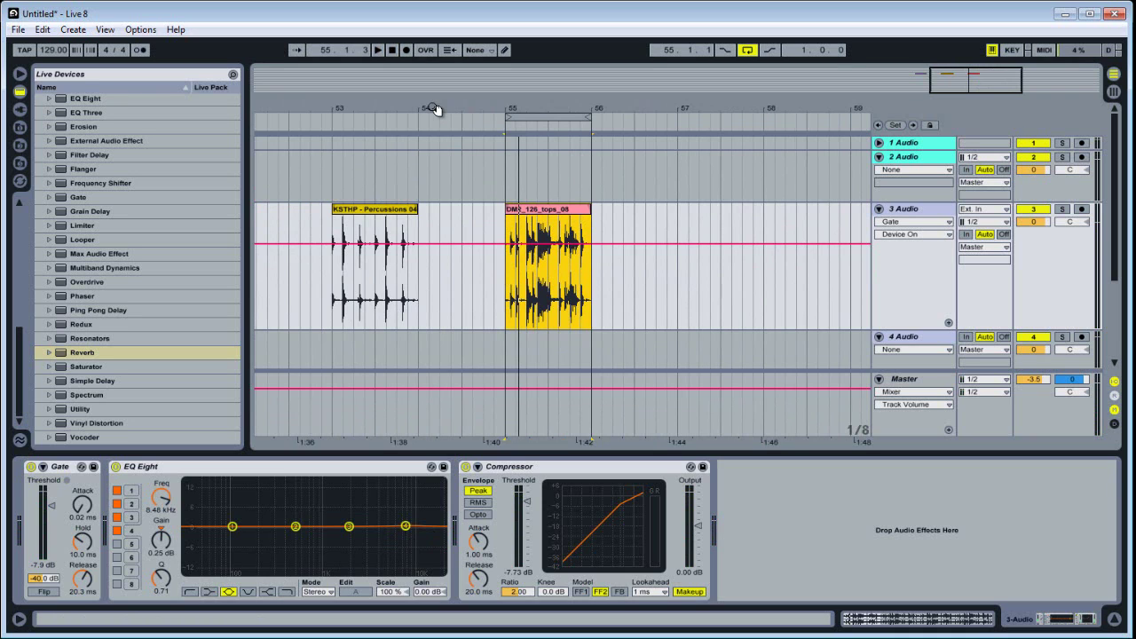
pyautogui.moveTo(522, 113); pyautogui.dragTo(529, 112)
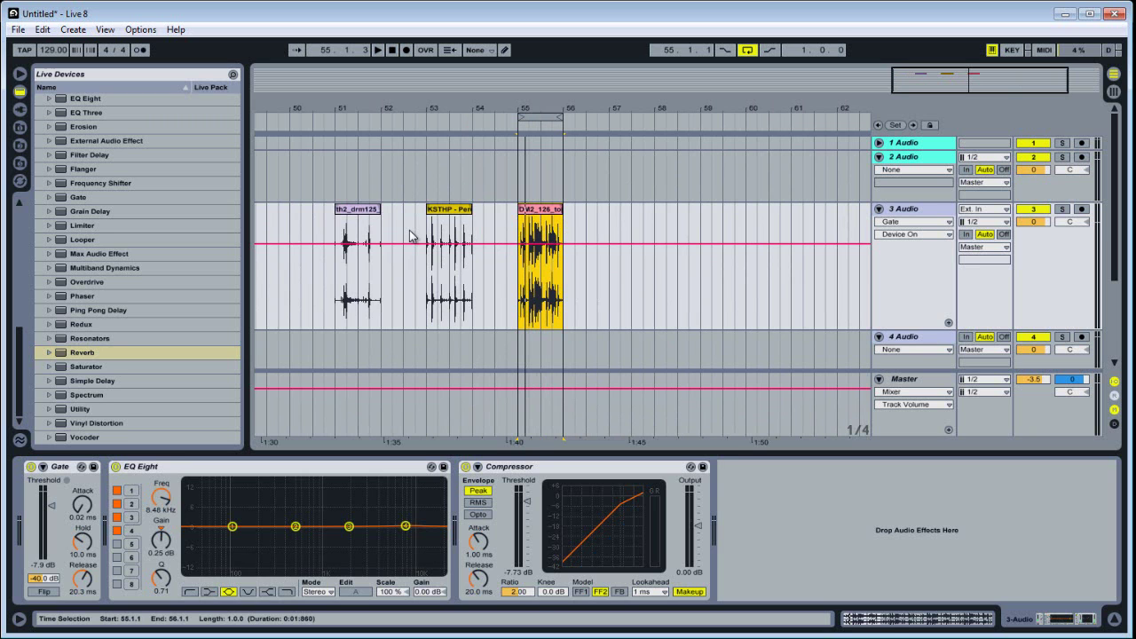
pyautogui.moveTo(462, 106); pyautogui.dragTo(444, 105)
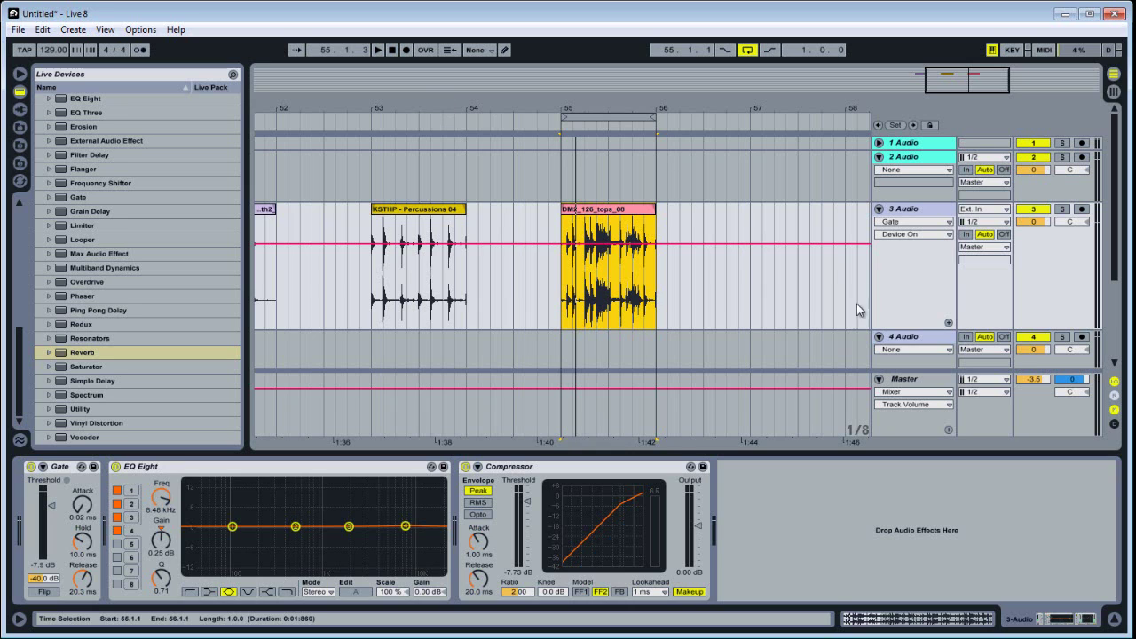
pyautogui.press('-')
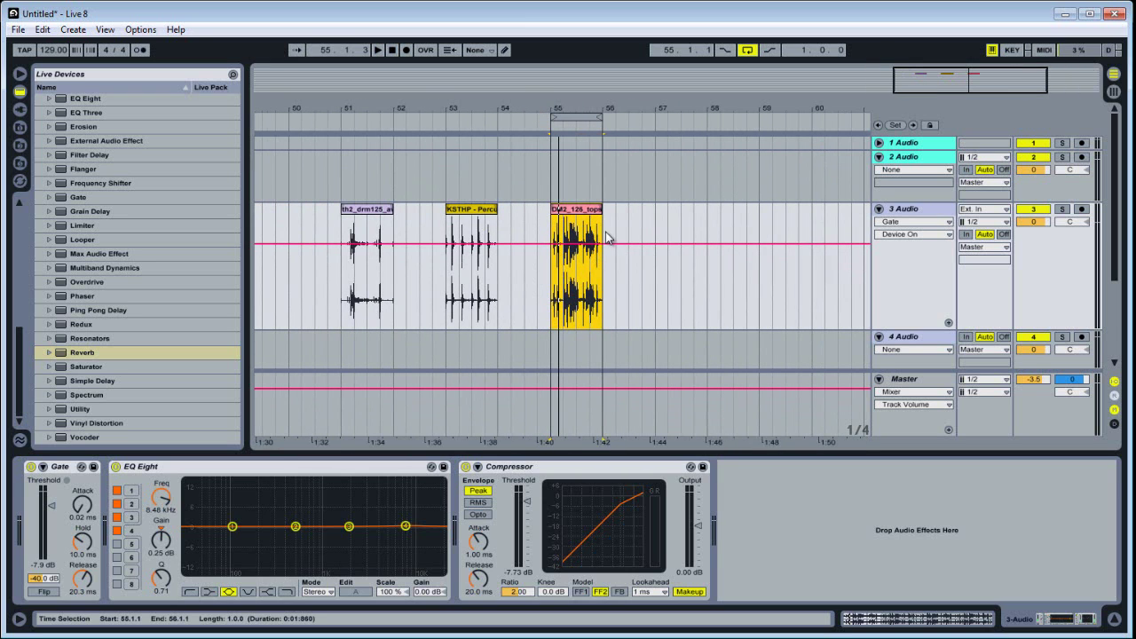
pyautogui.moveTo(573, 111); pyautogui.dragTo(574, 112)
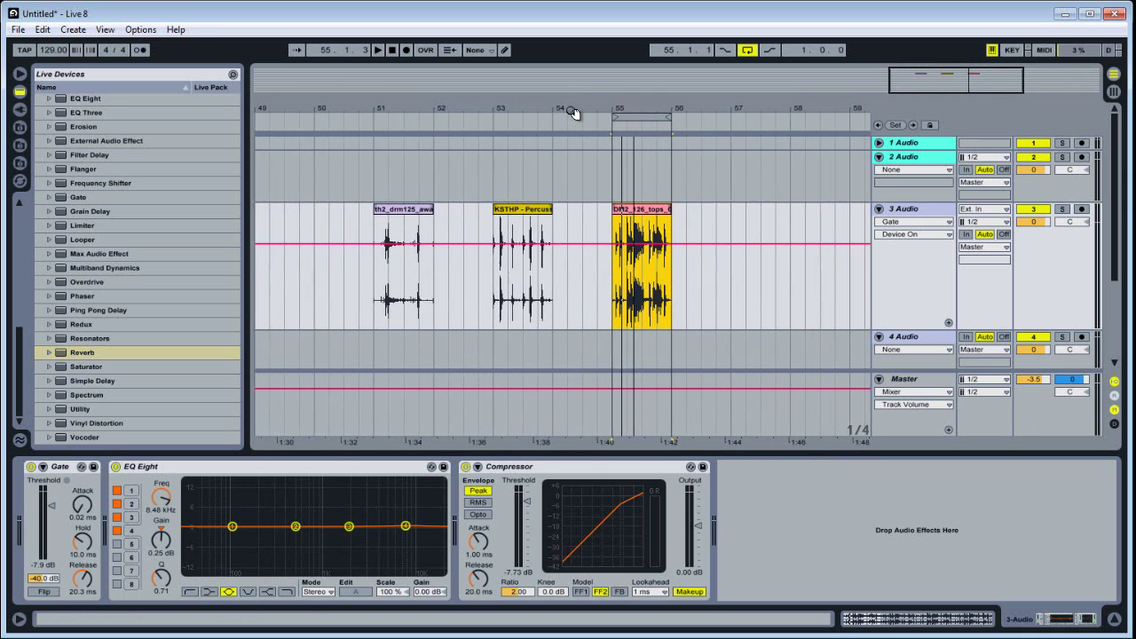
pyautogui.click(532, 208)
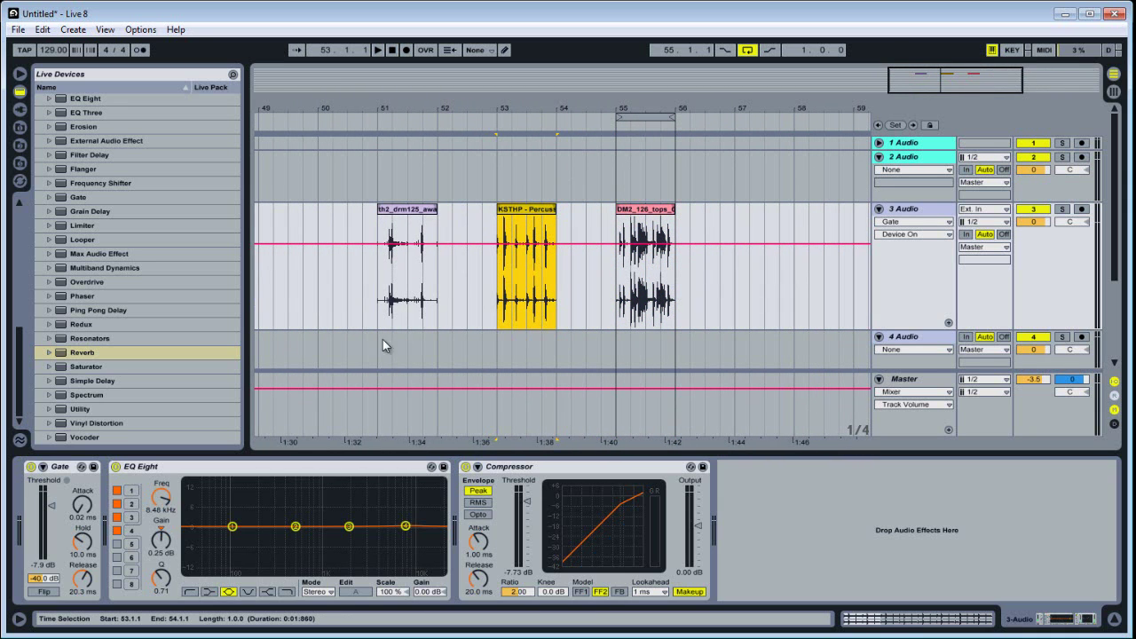